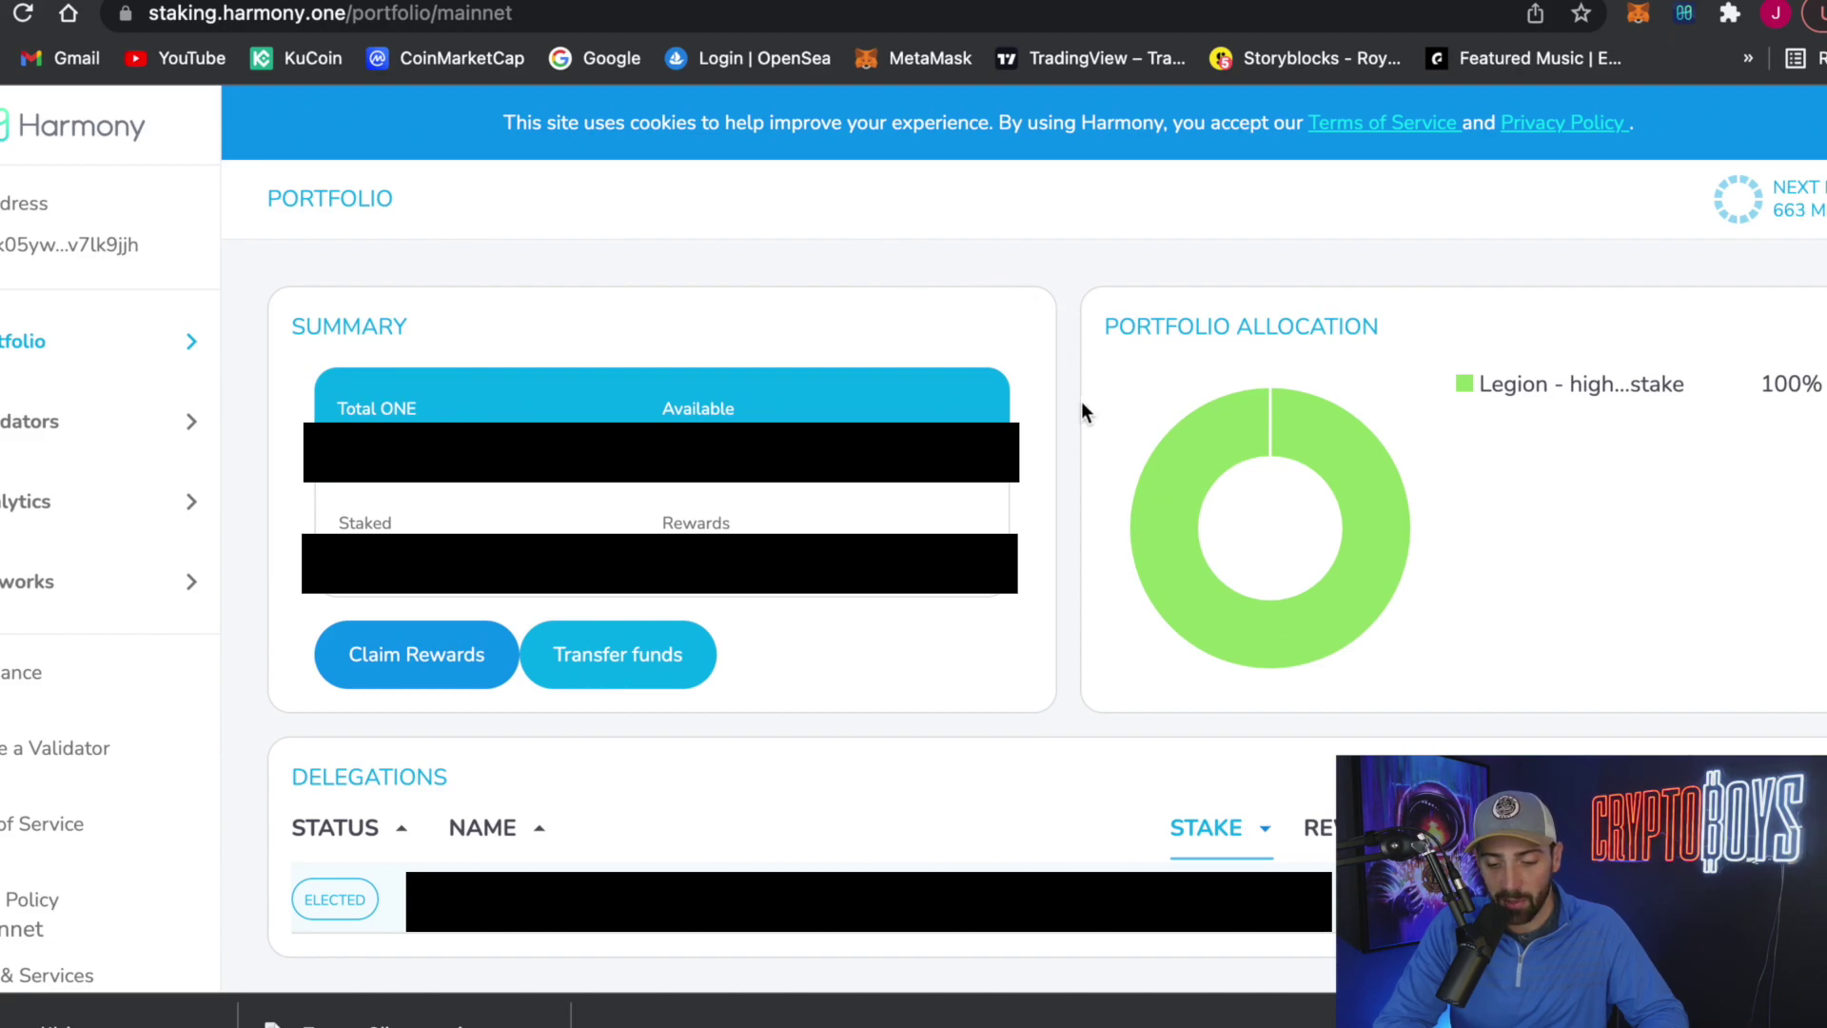
pyautogui.scroll(-1, 1065, 436)
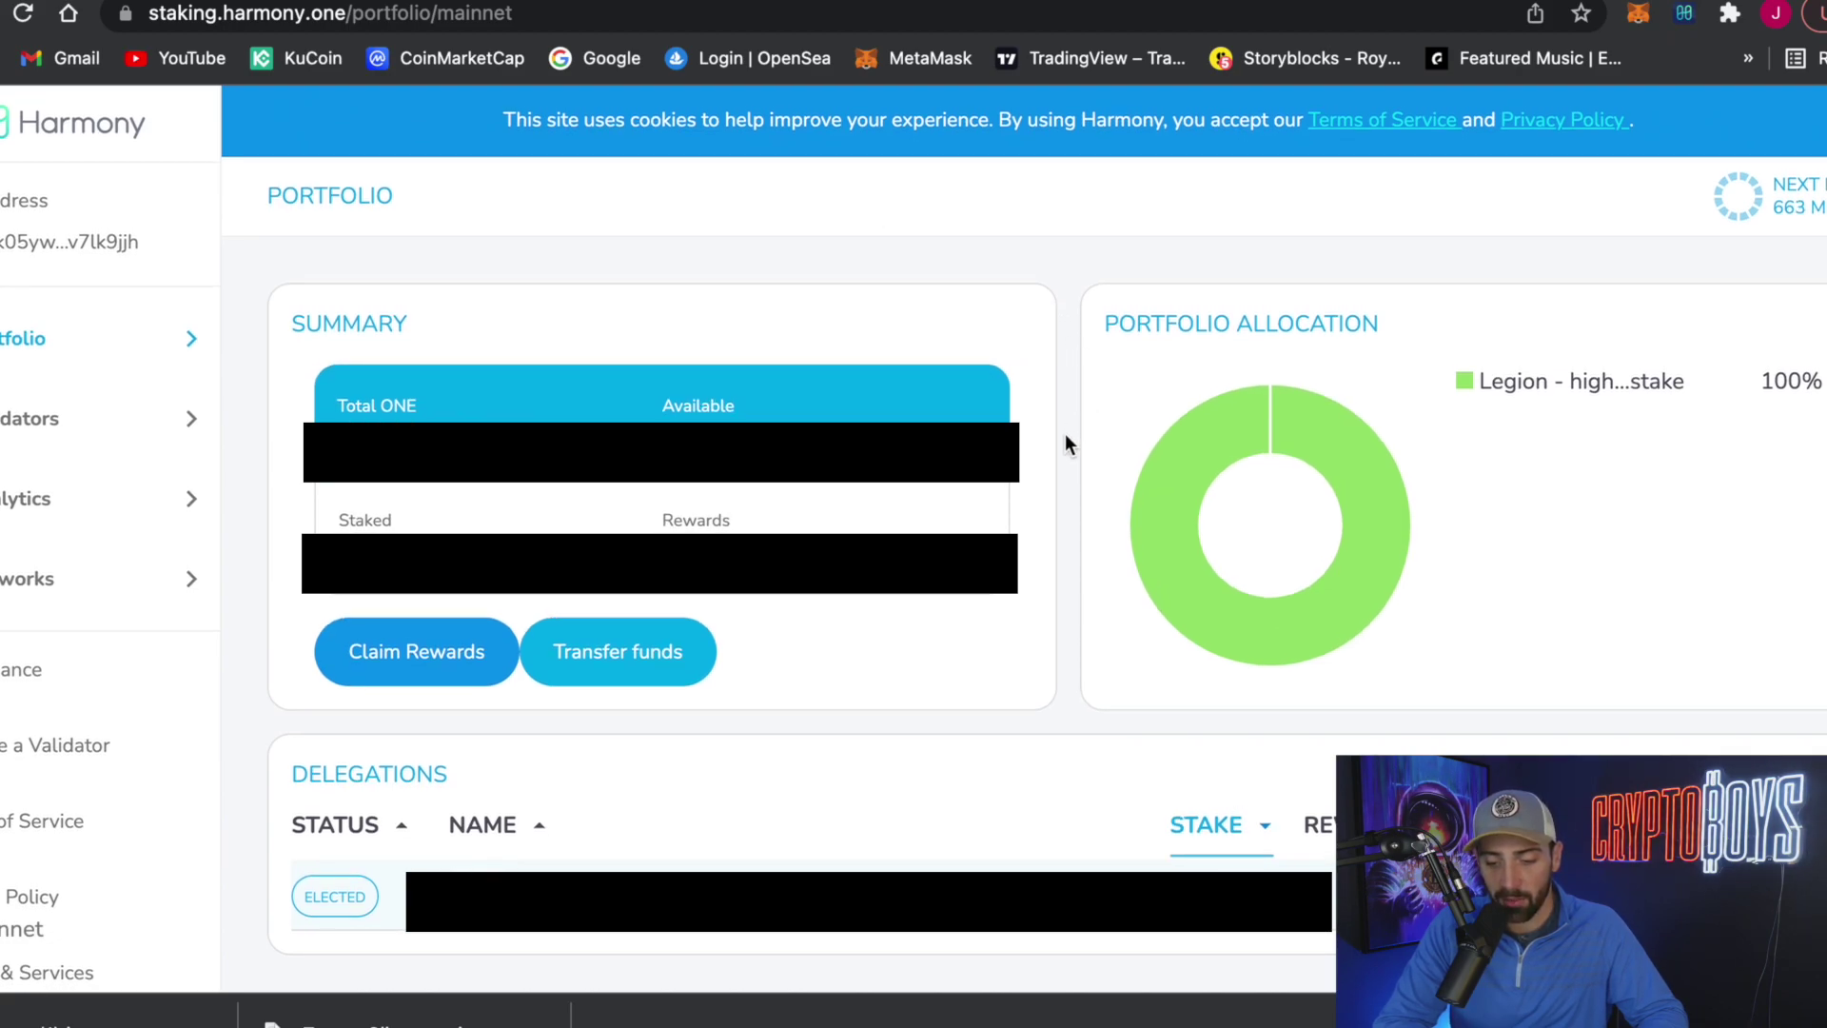
# From MetaMask's Ethereum Mainnet network dropdown, choose Add Network.
pyautogui.click(1638, 17)
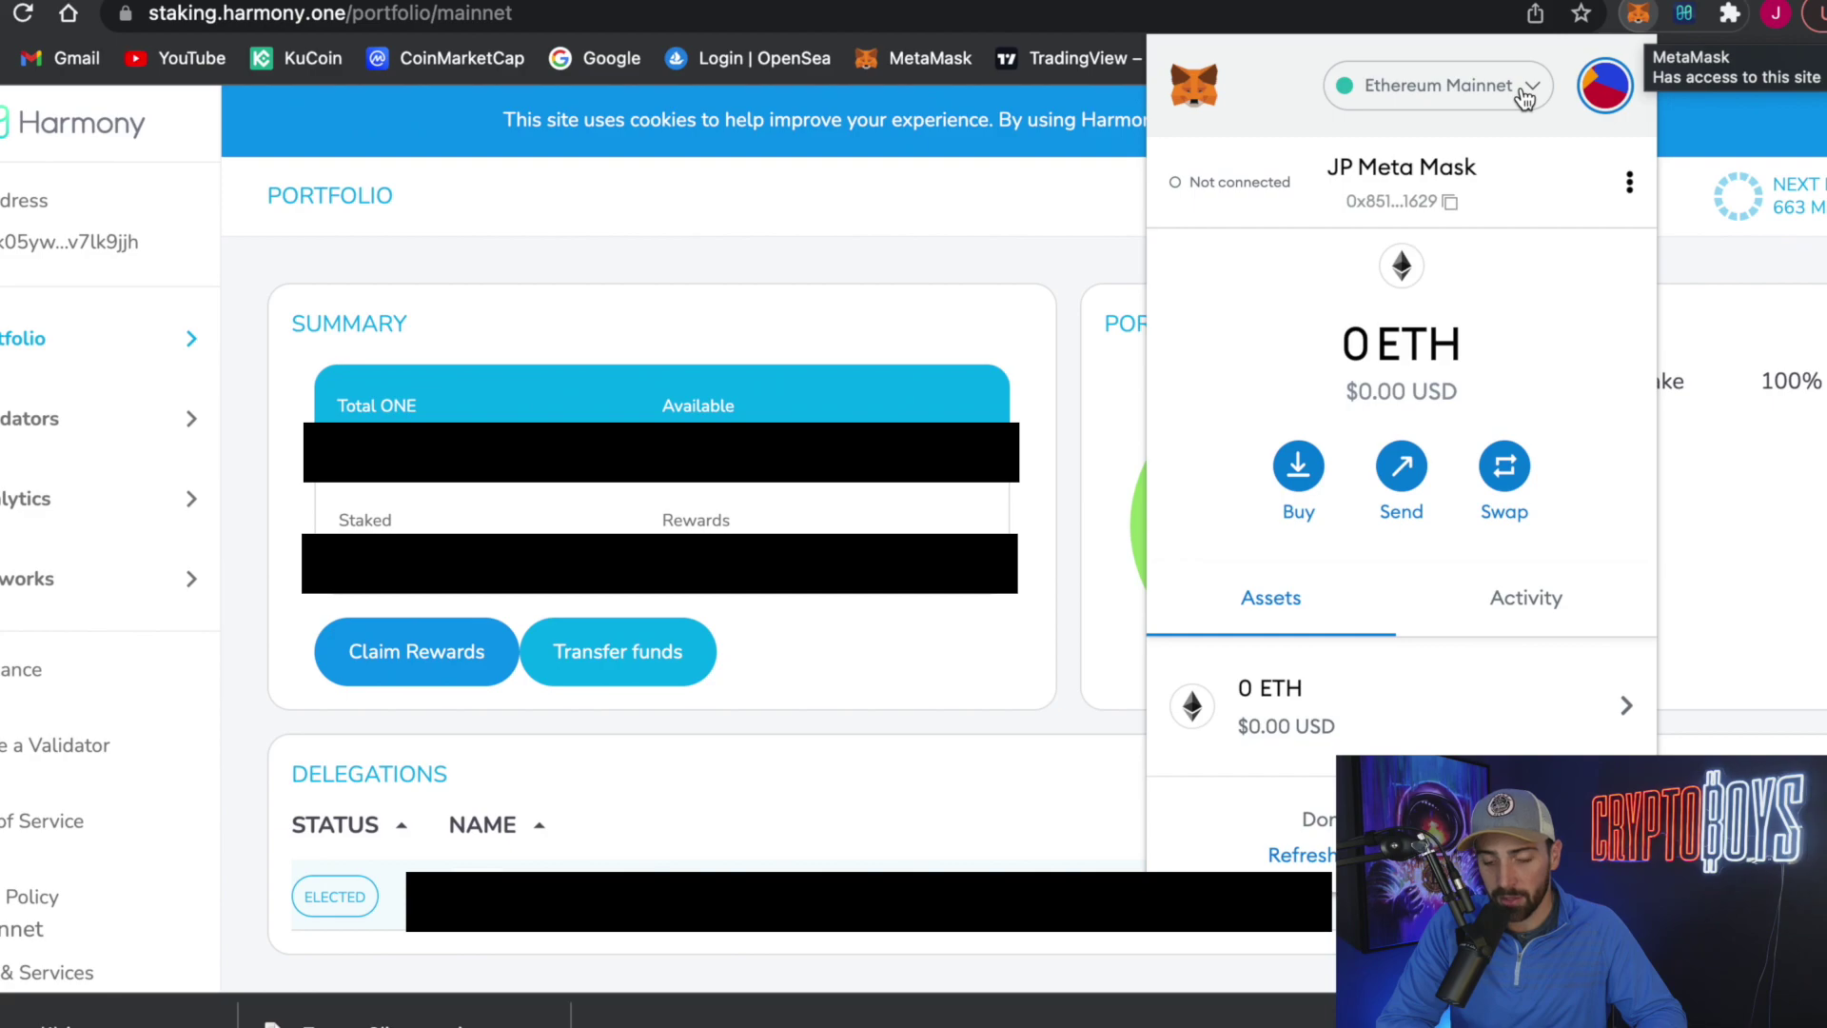
pyautogui.click(1525, 96)
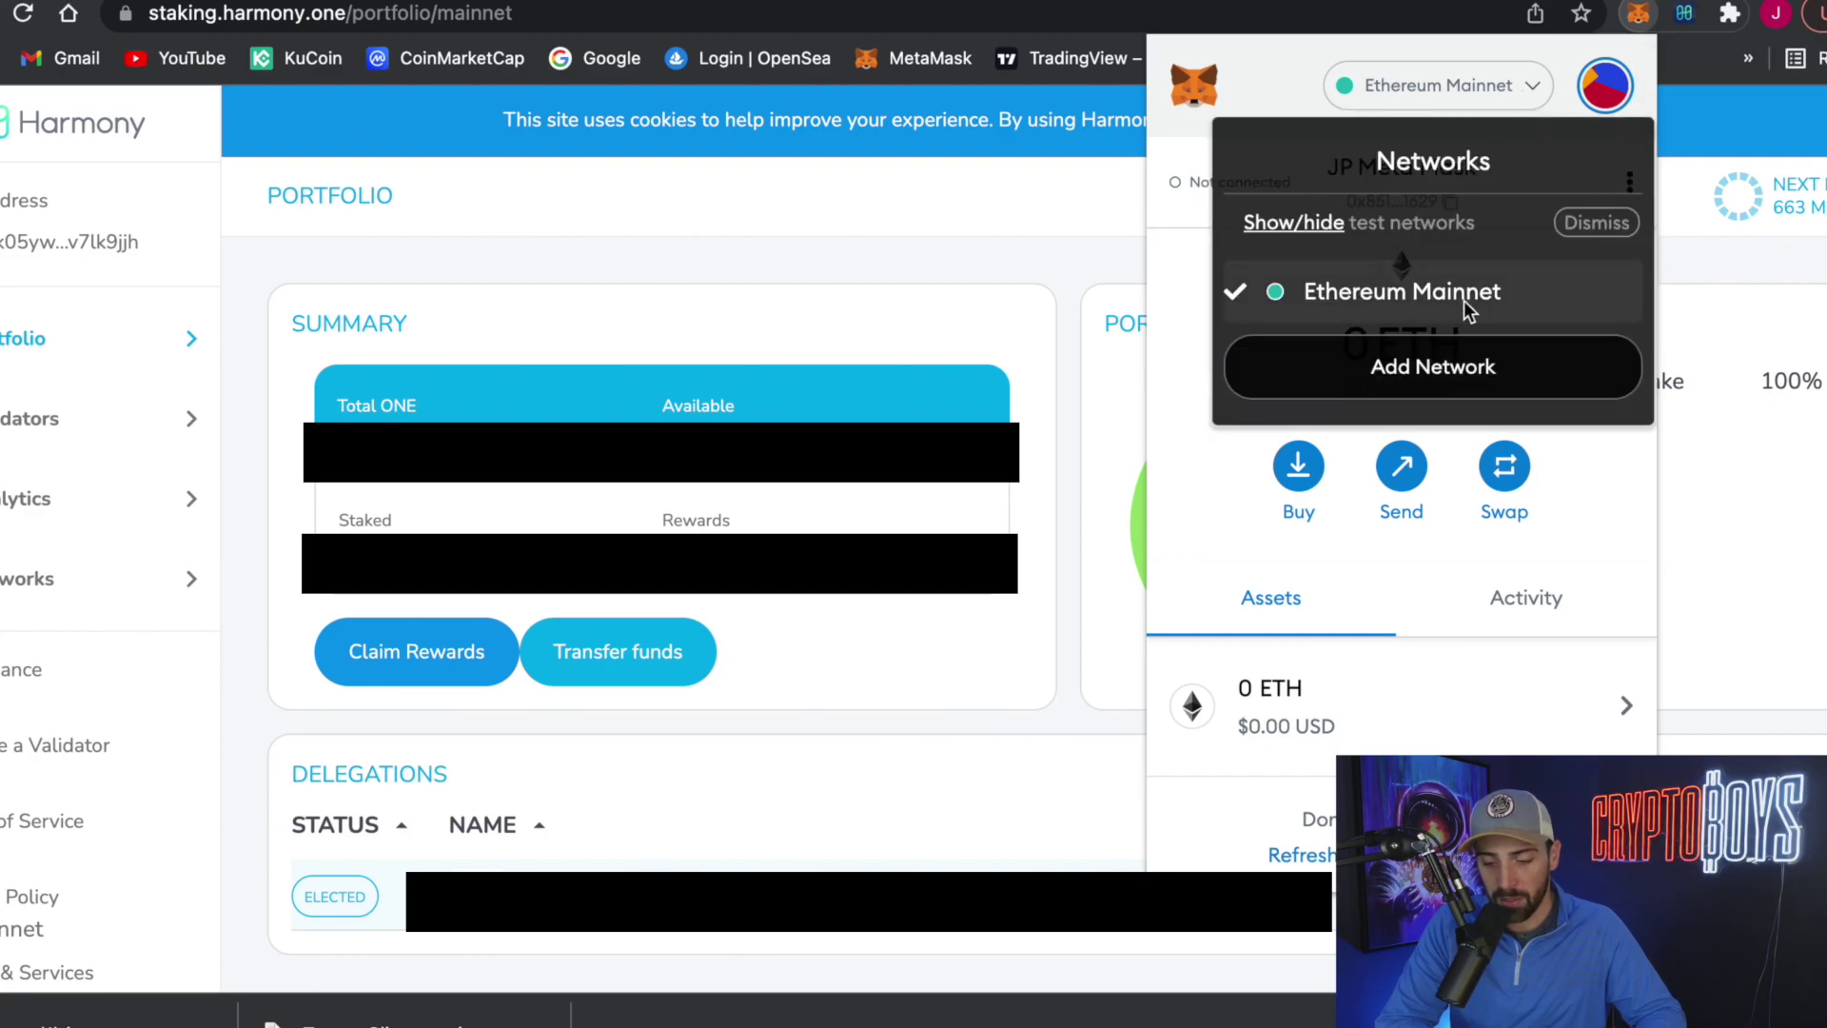
pyautogui.click(1427, 375)
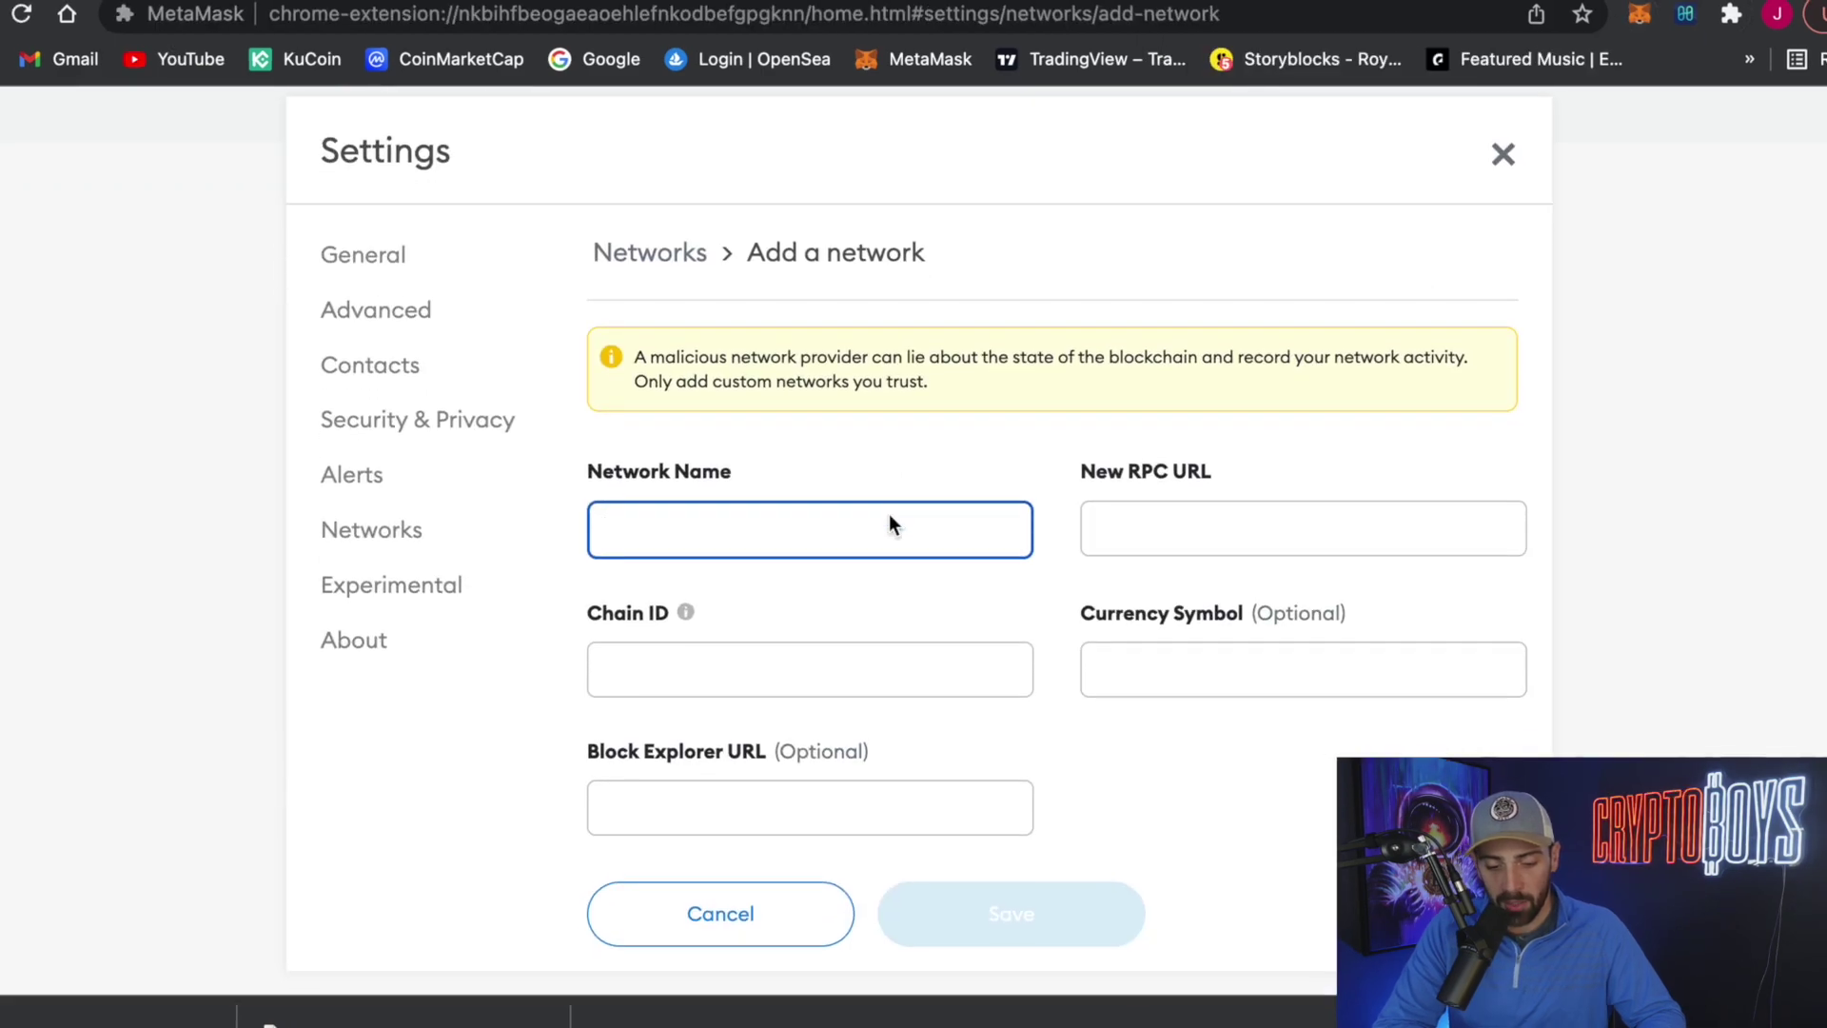
pyautogui.click(778, 528)
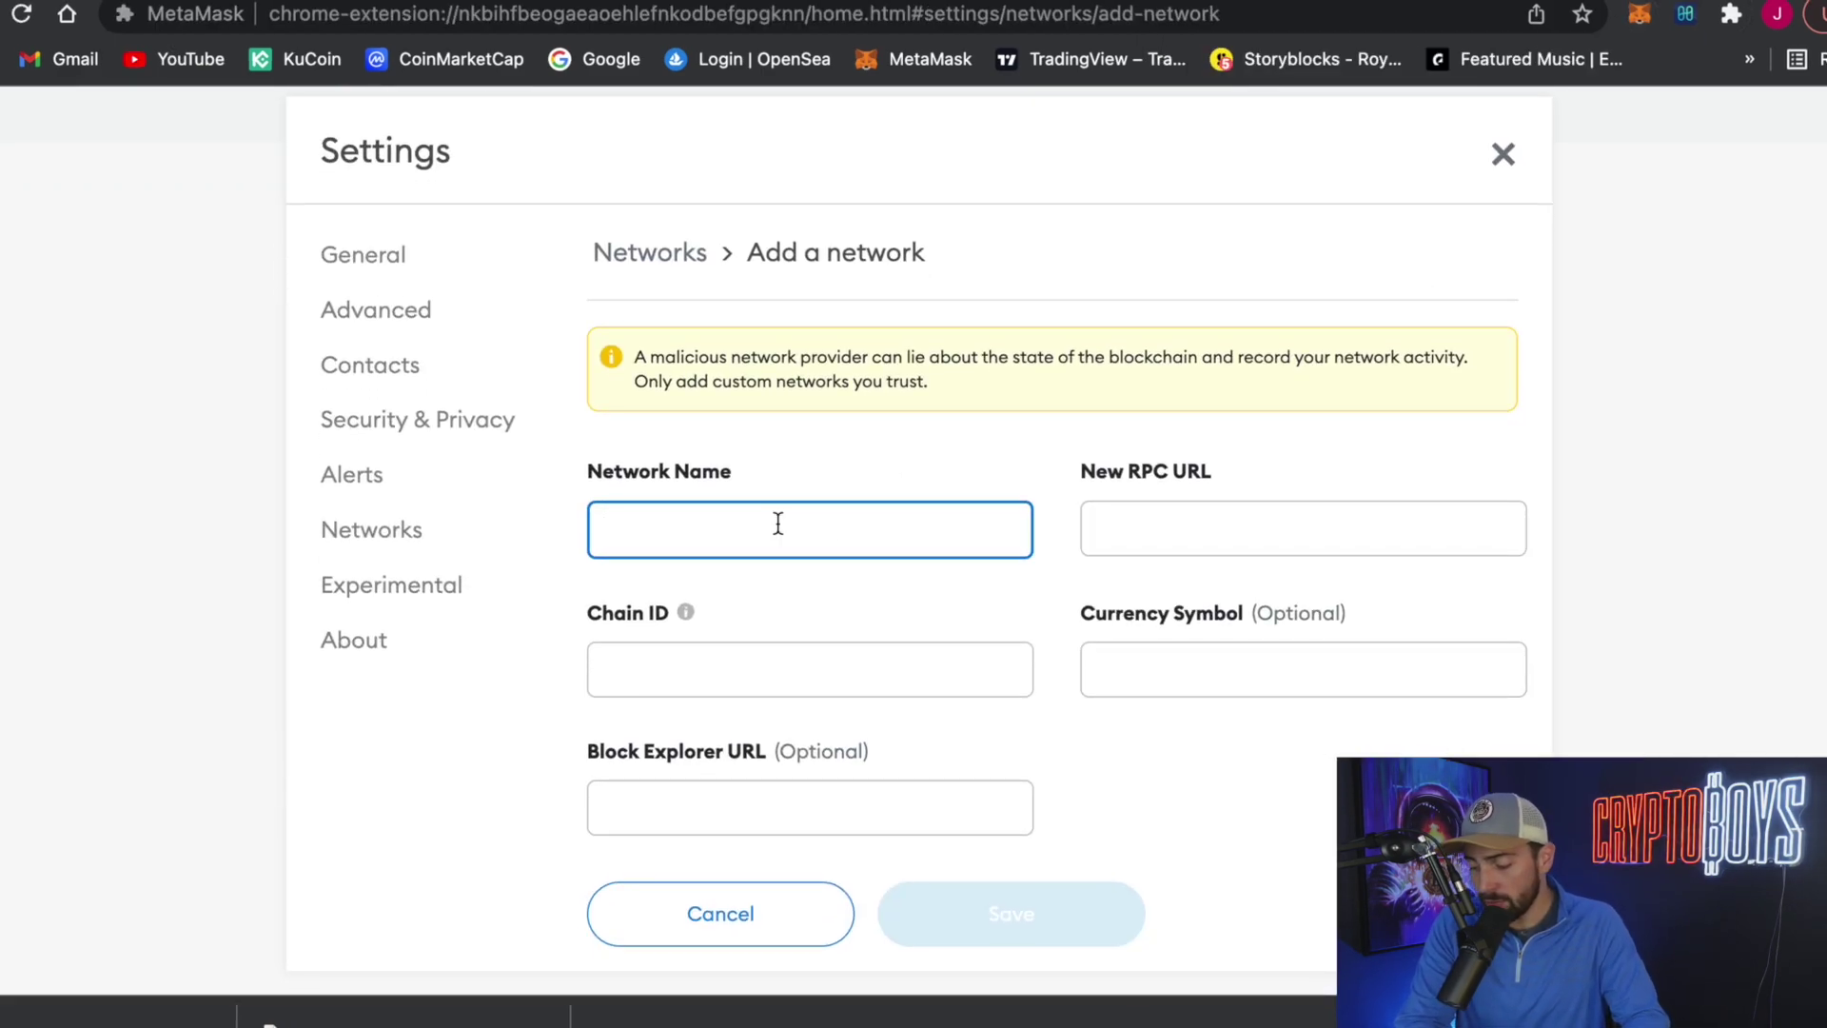
pyautogui.write('Harmony M')
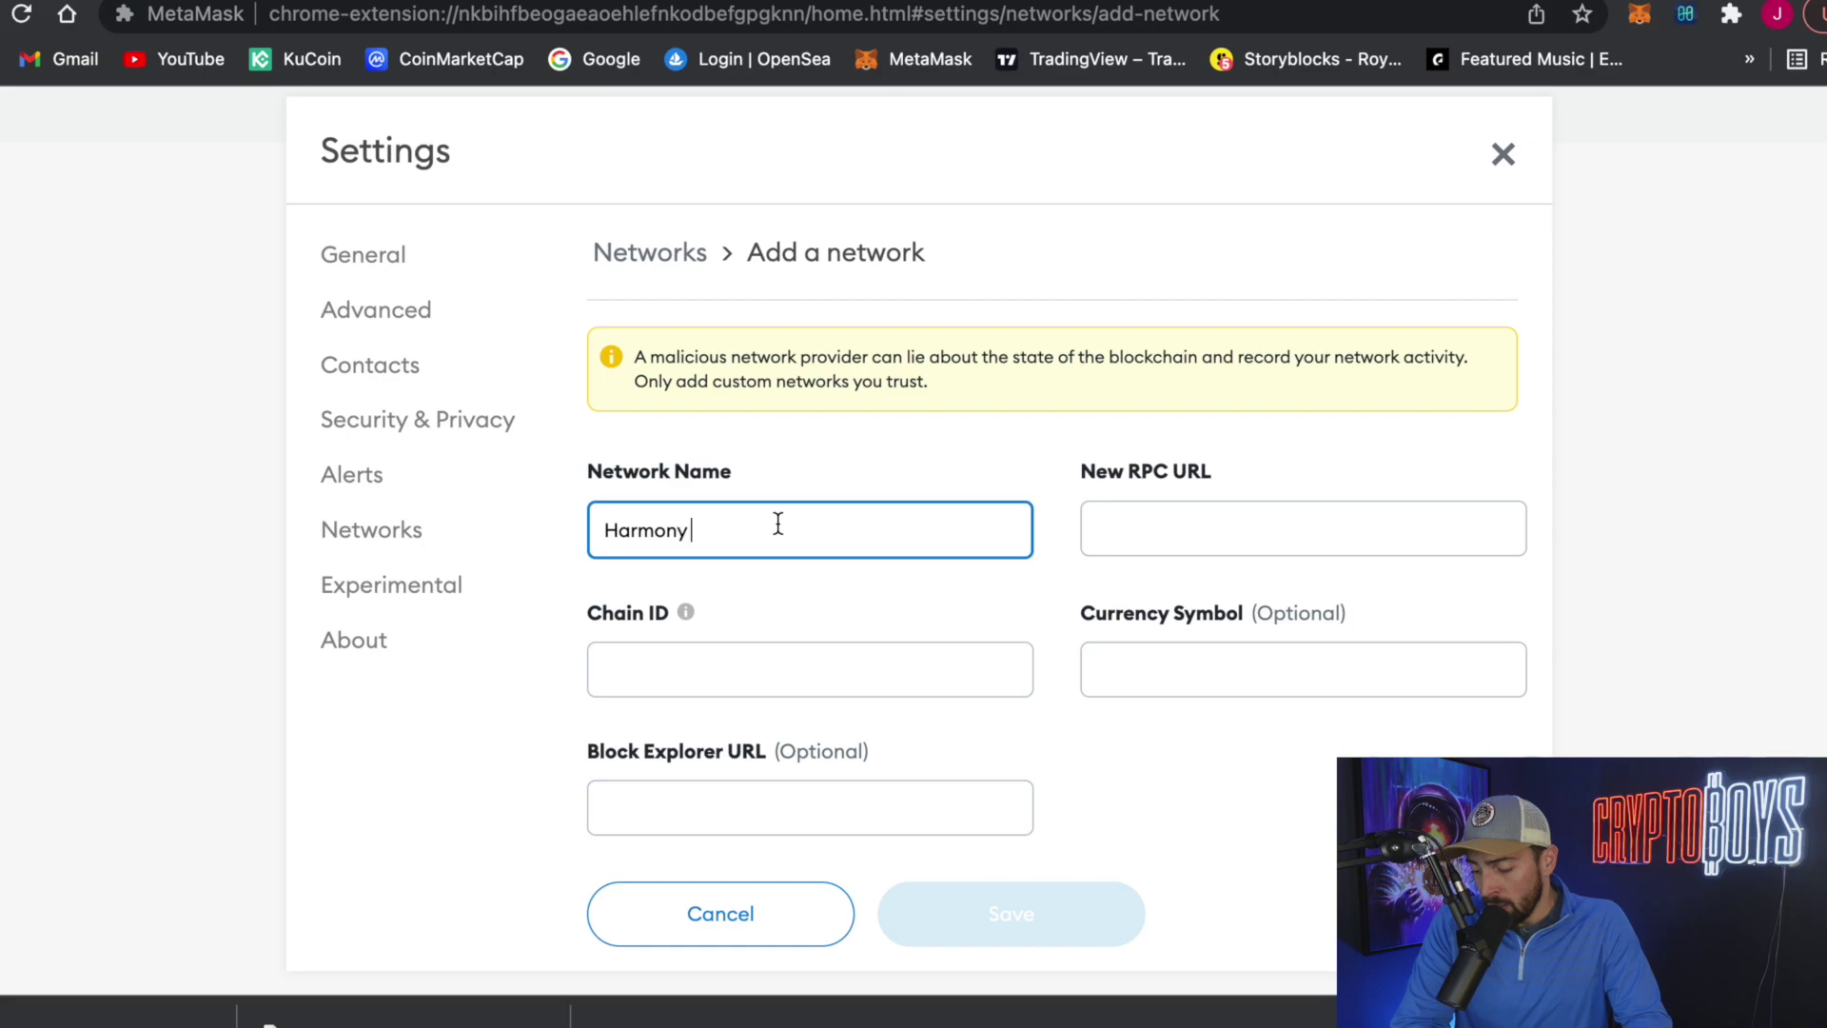
pyautogui.write('ainnet')
pyautogui.press('Tab')
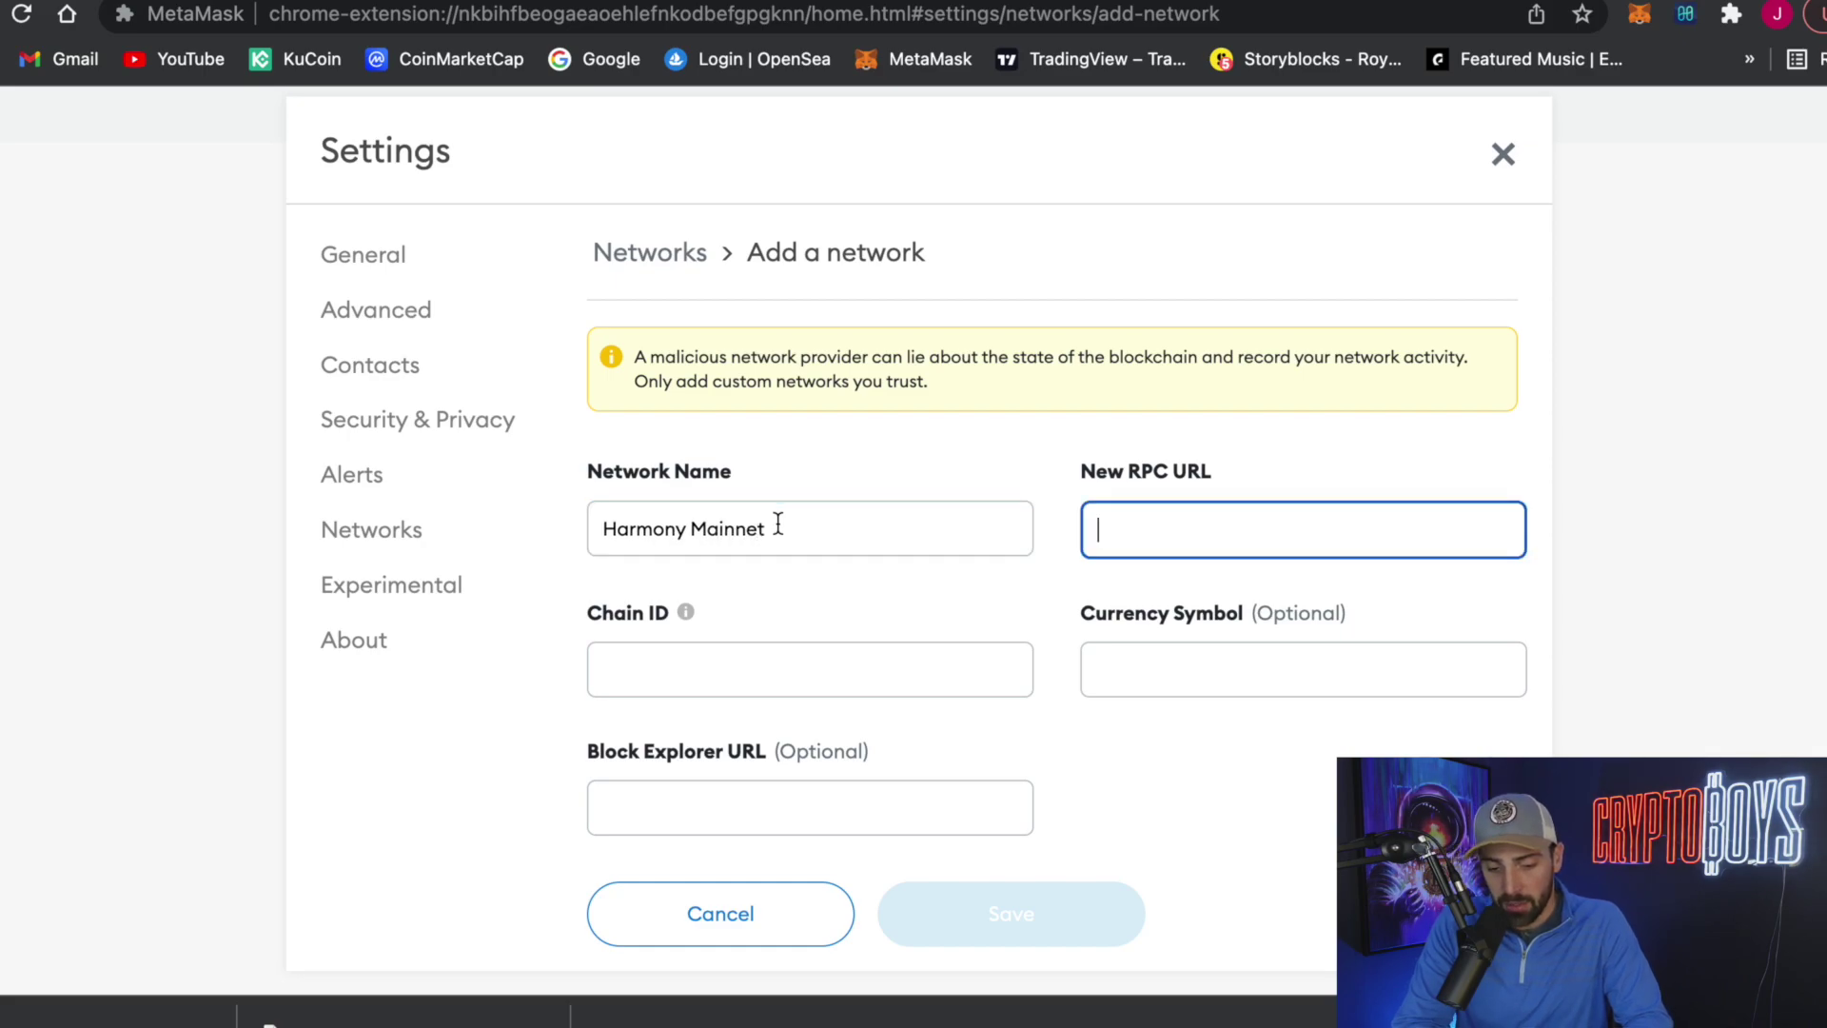
pyautogui.write('h')
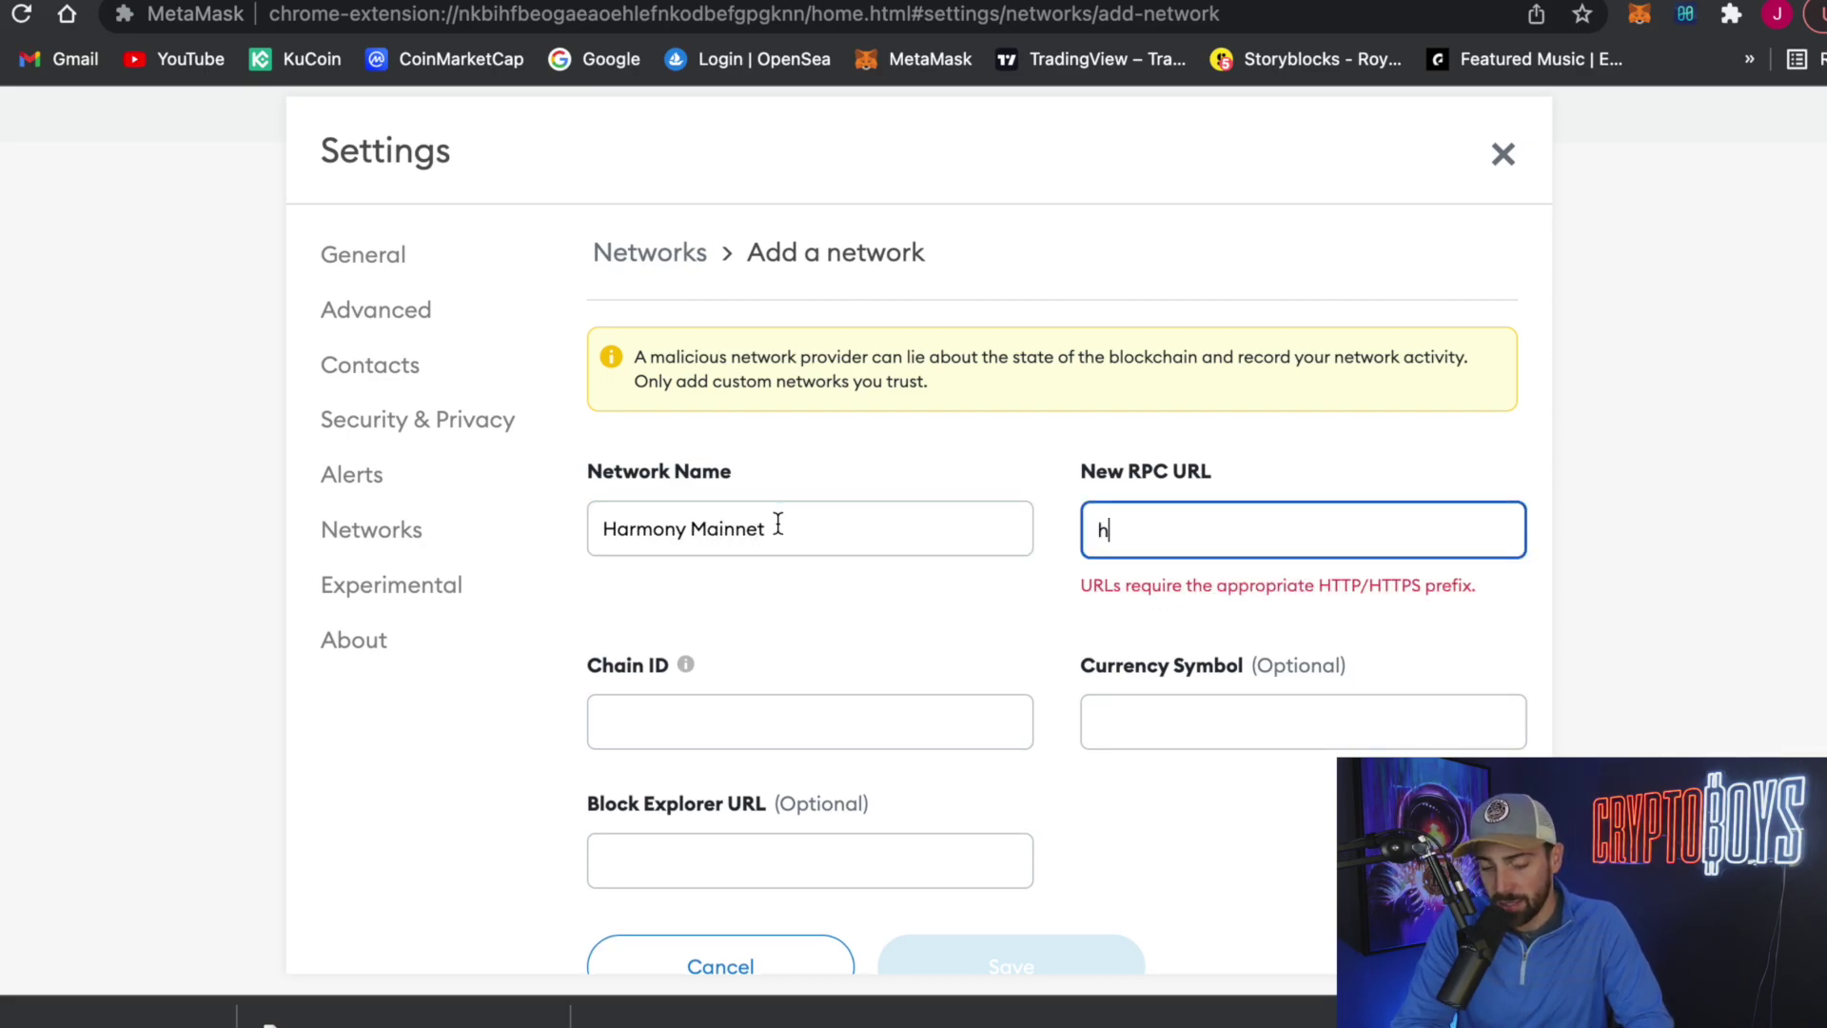
pyautogui.write('ttps://')
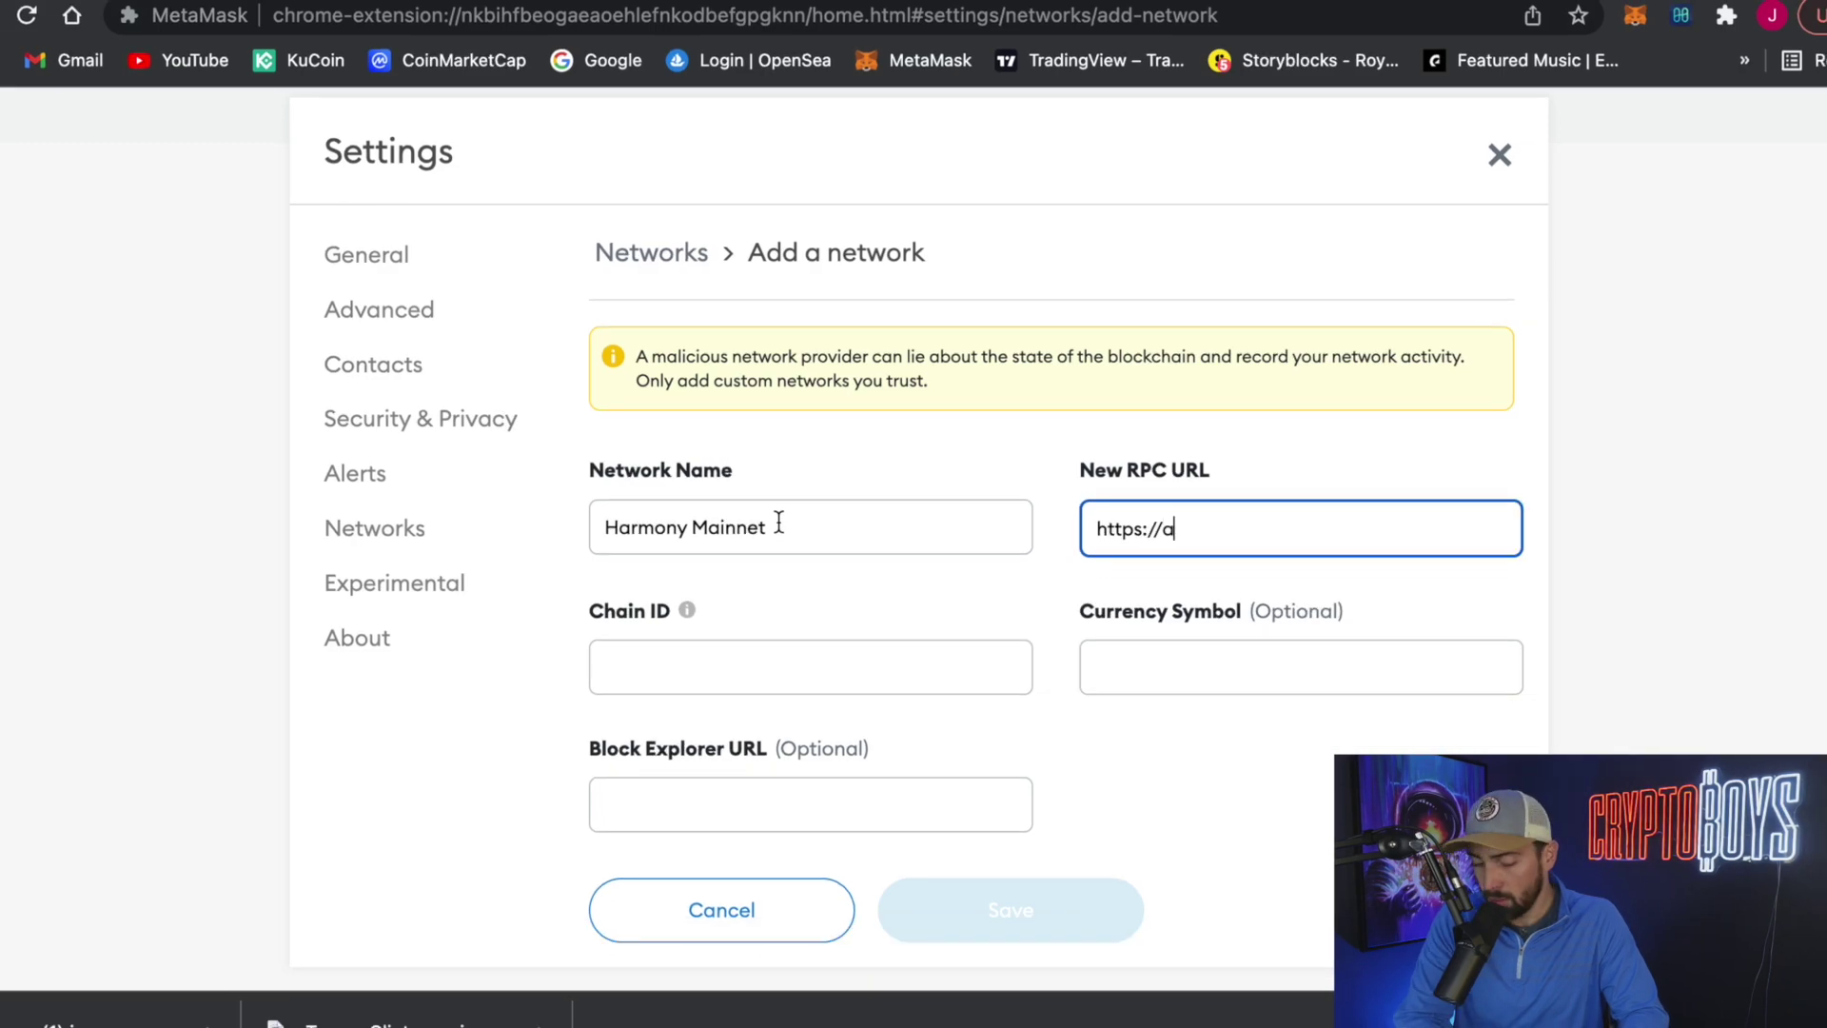
pyautogui.write('api.harmony')
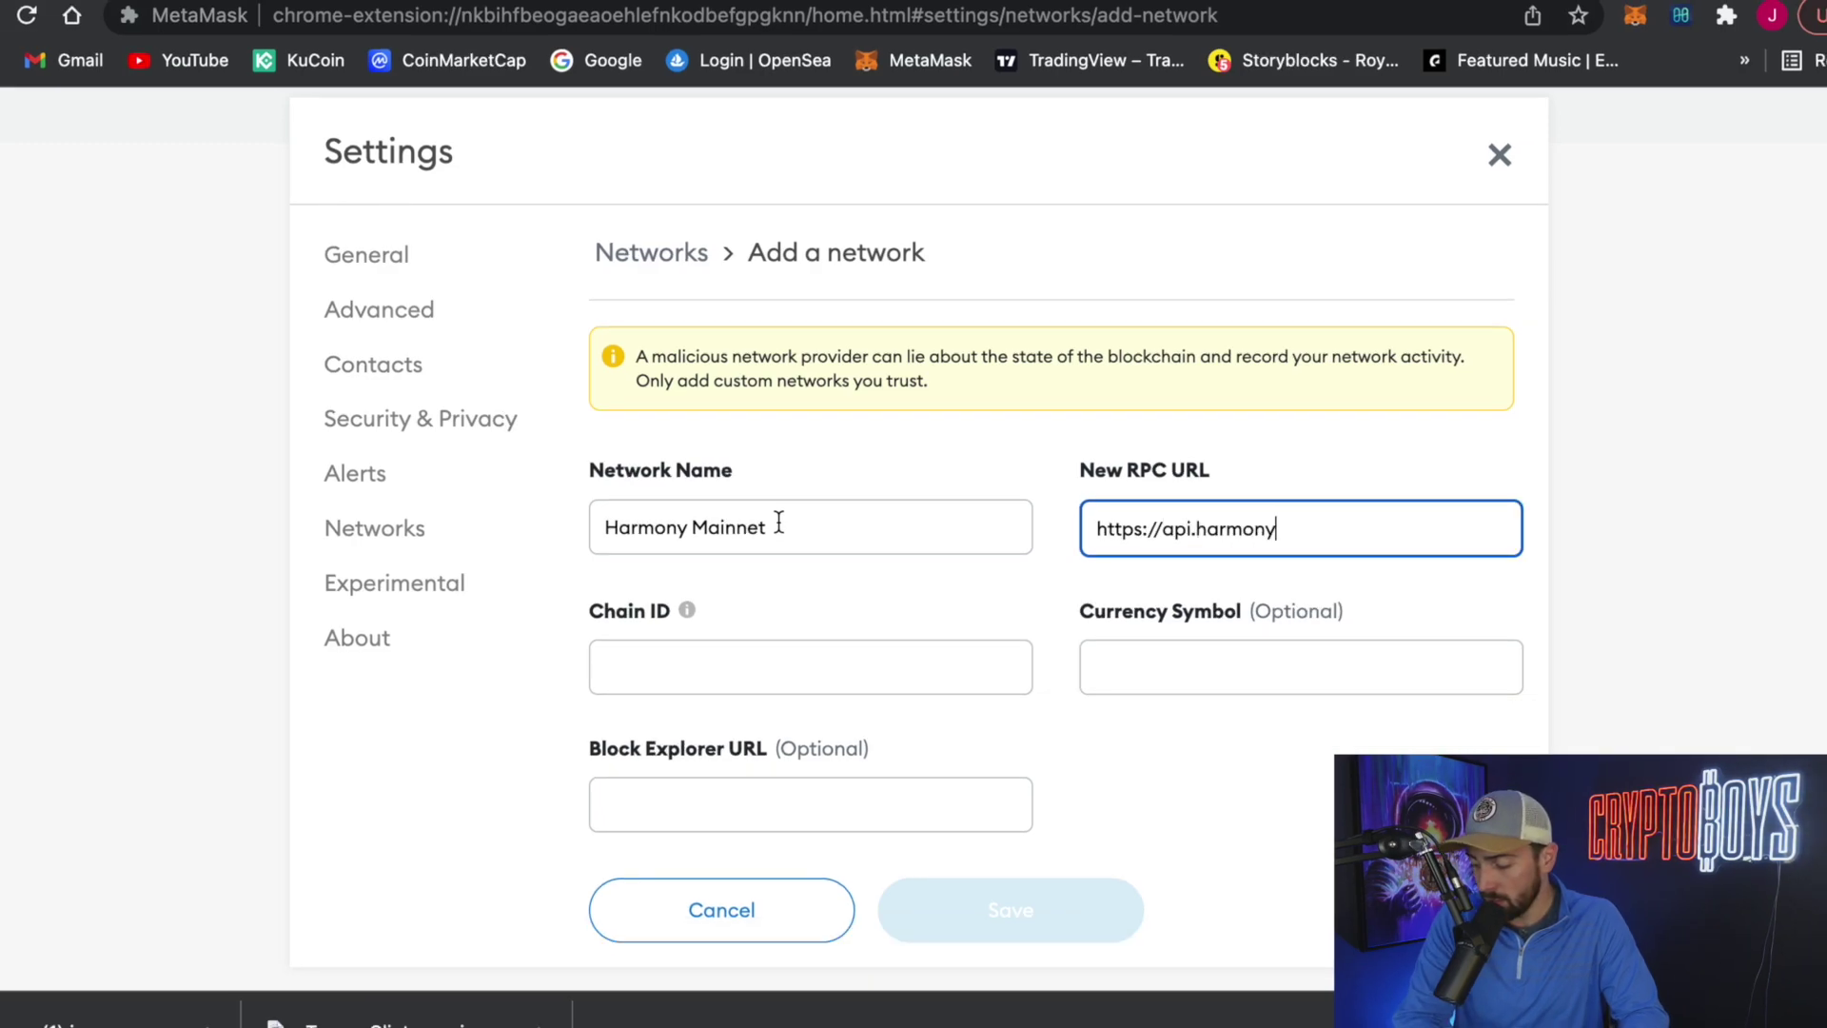
pyautogui.write('.one')
pyautogui.press('Tab')
pyautogui.press('Tab')
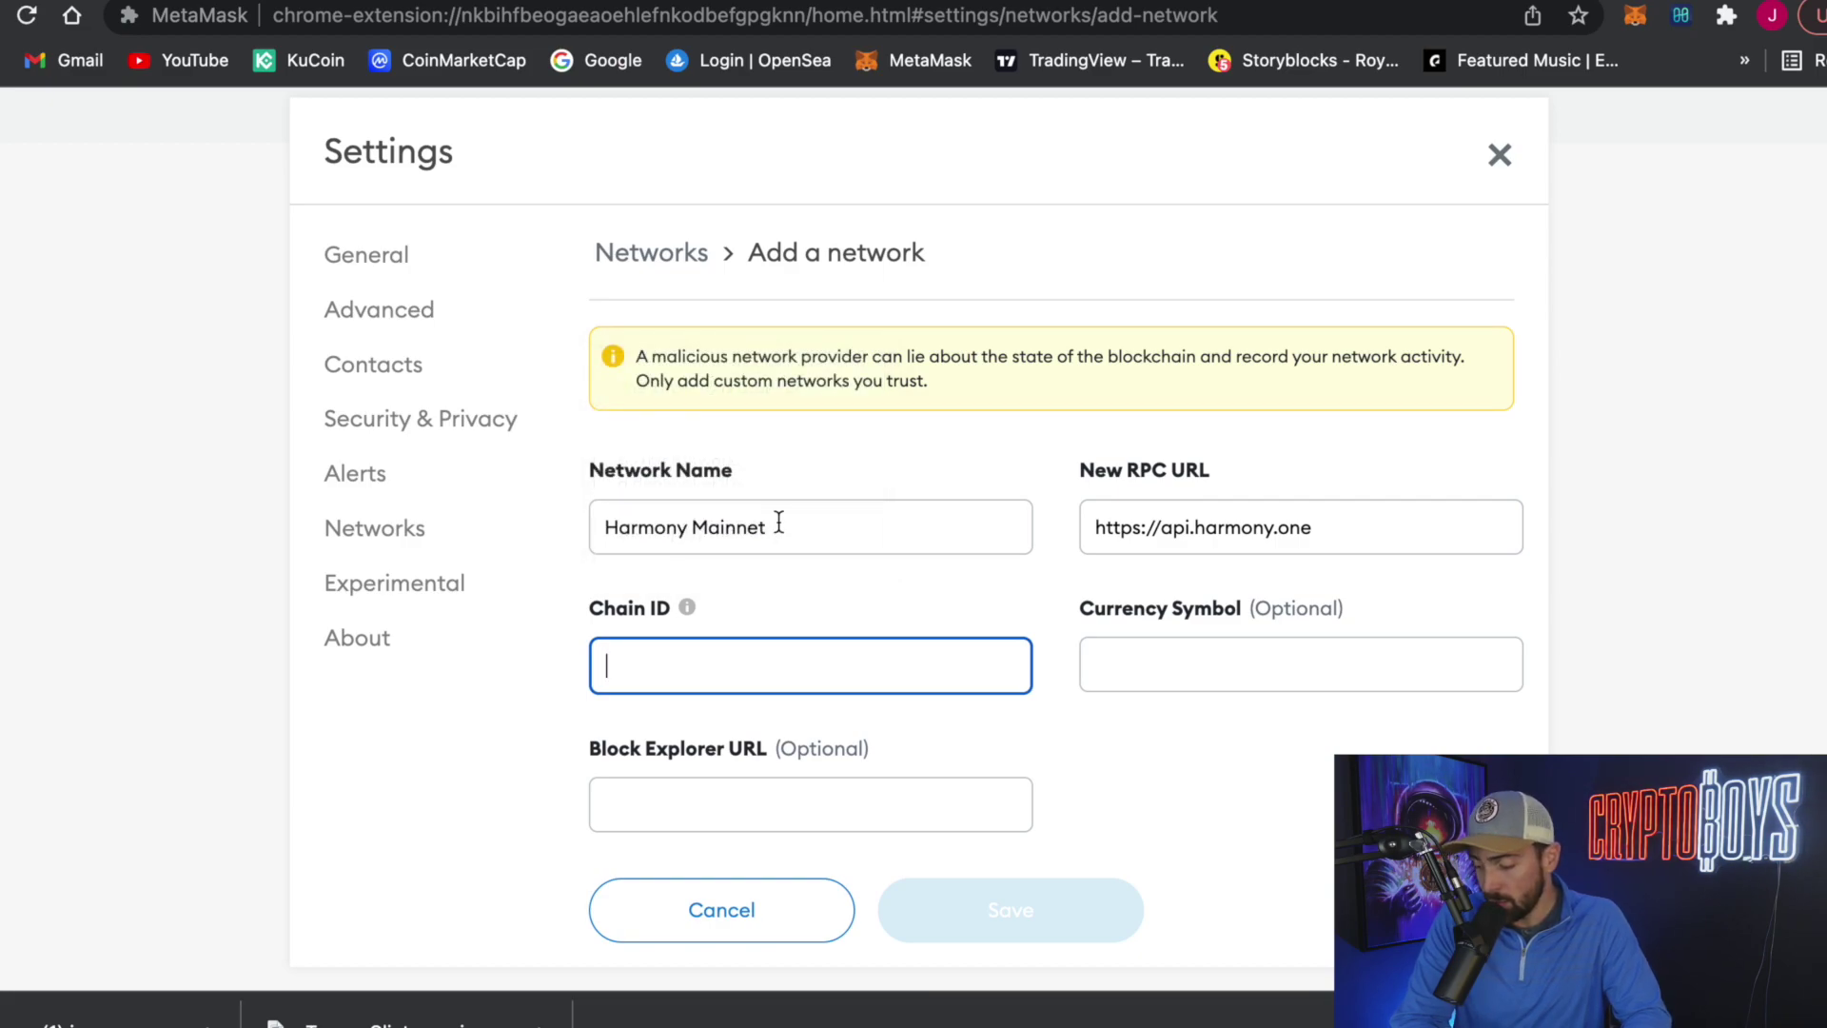
pyautogui.write('1')
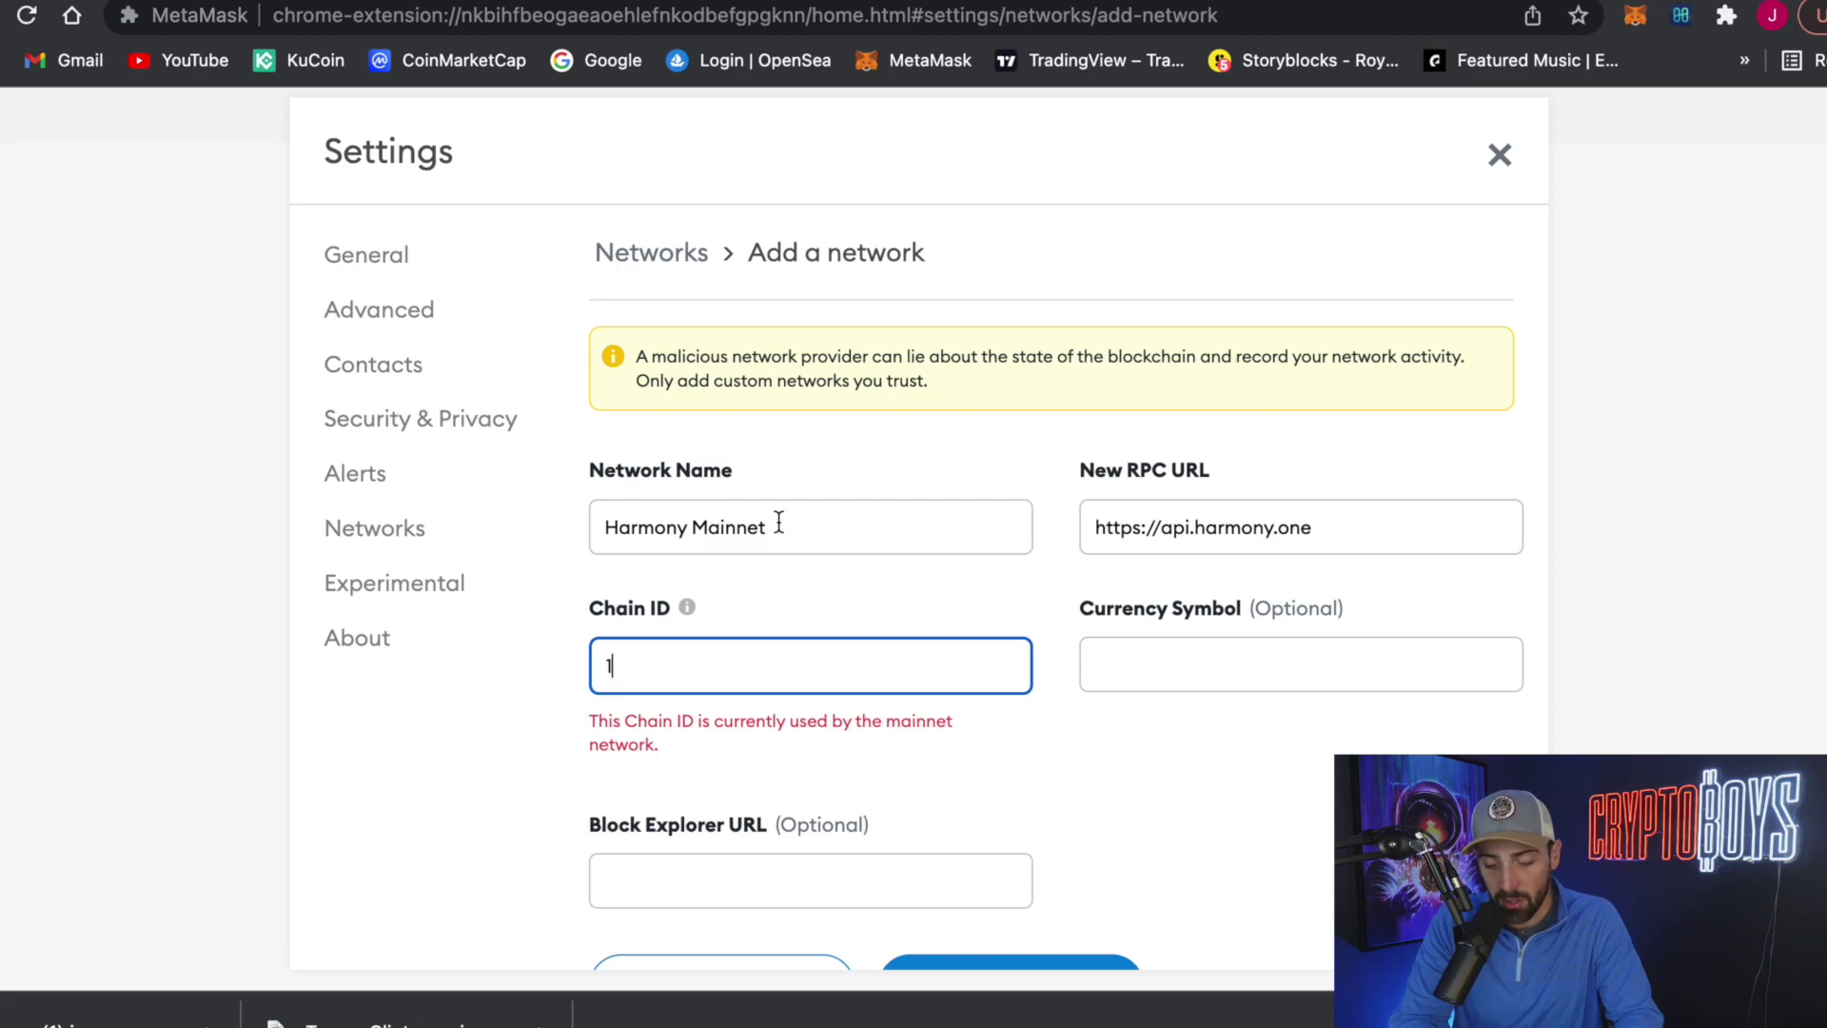
pyautogui.write('666600000')
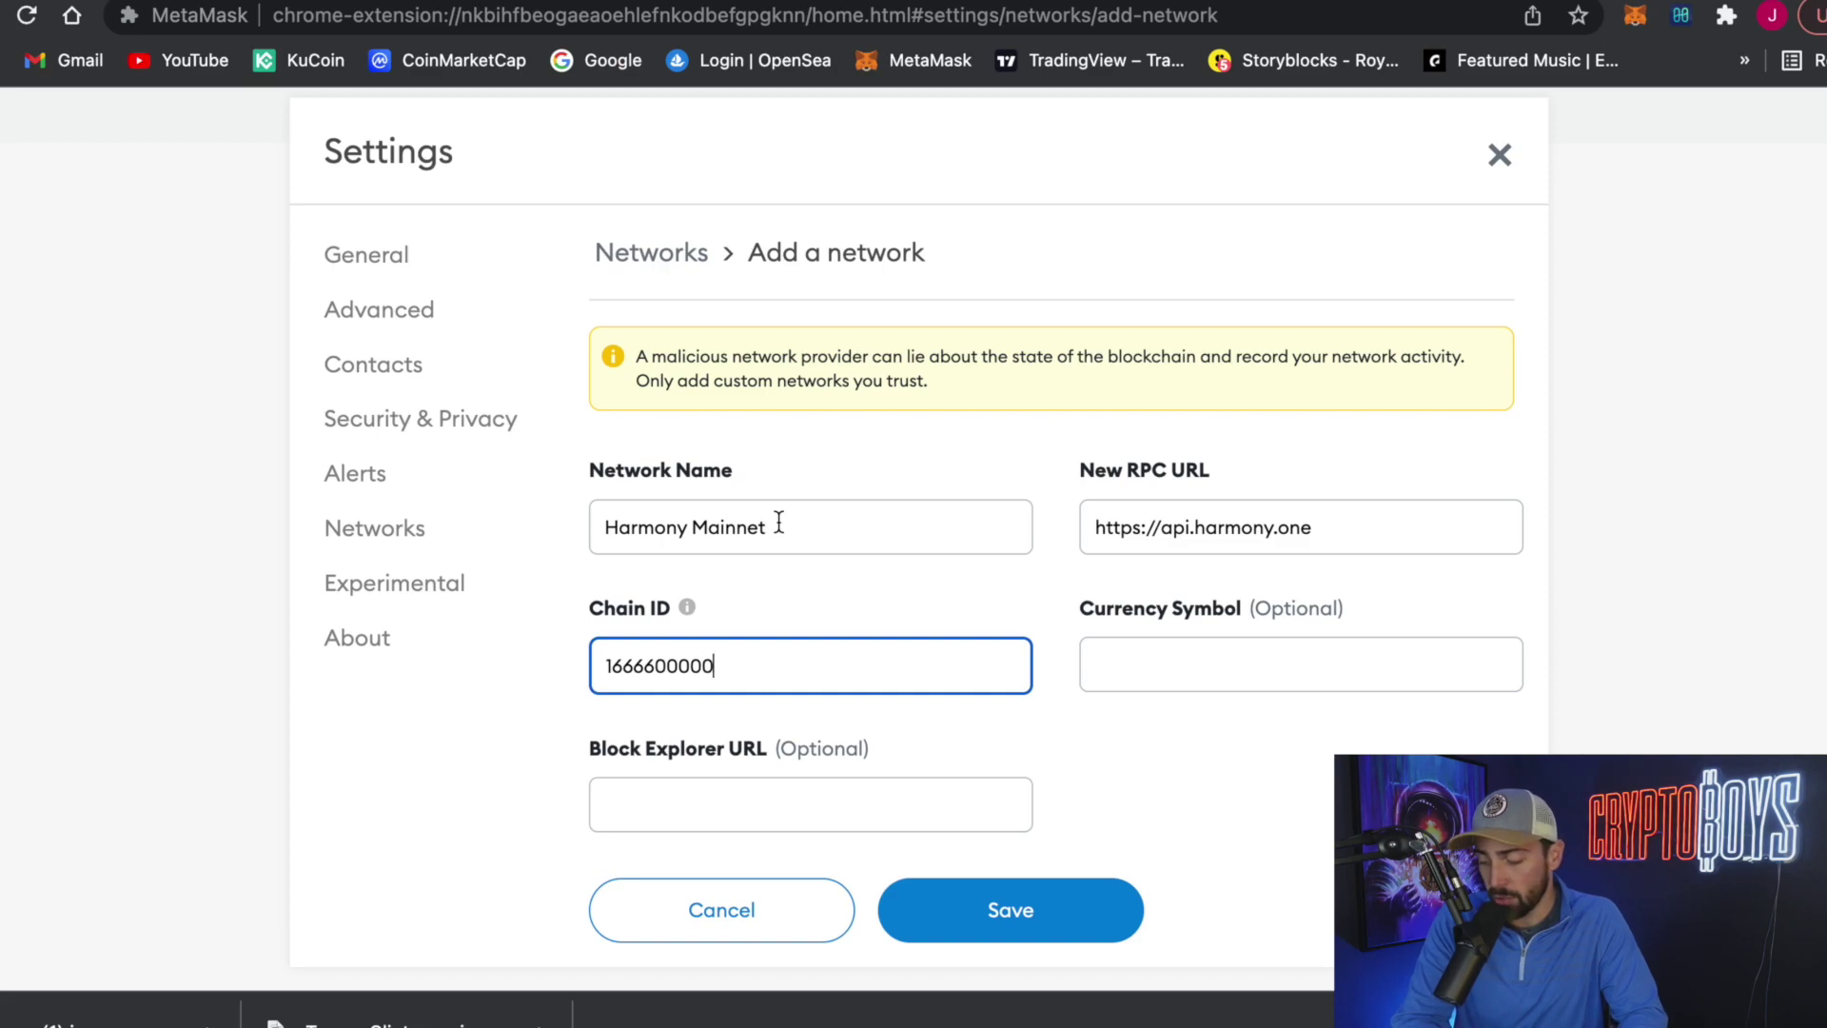
pyautogui.press('Tab')
pyautogui.write('ON')
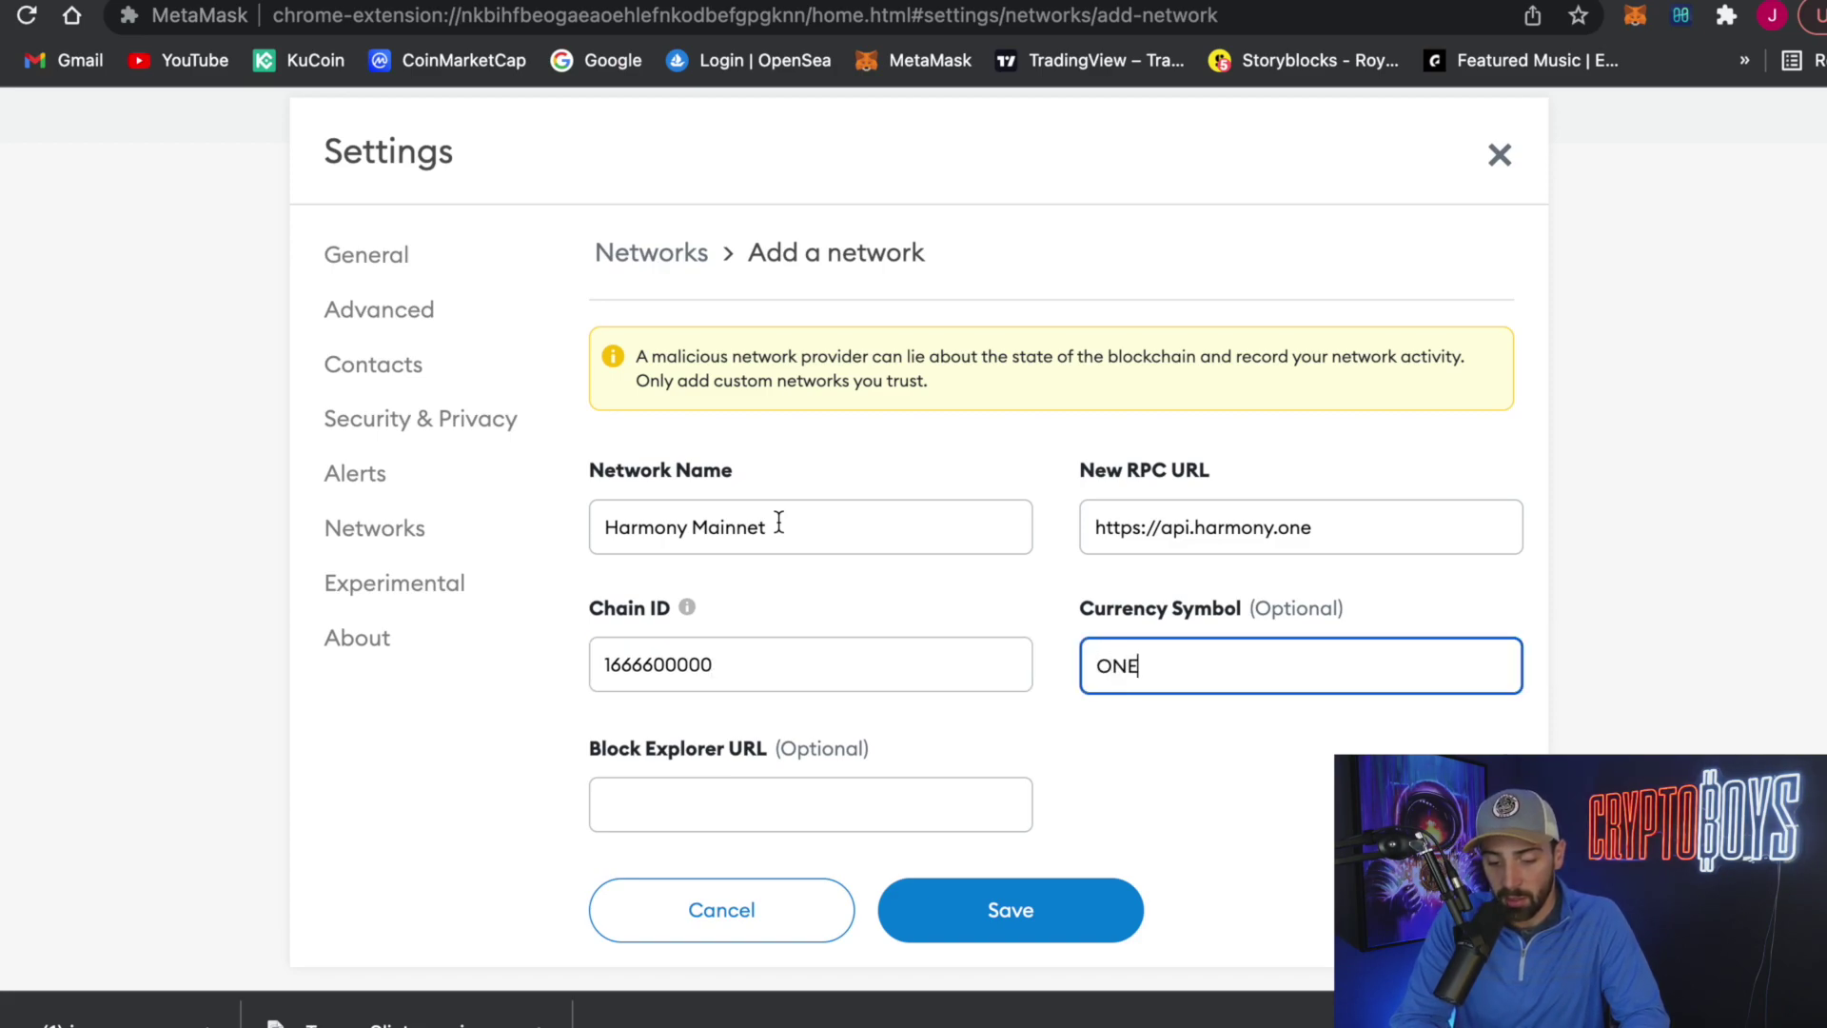
pyautogui.press('Tab')
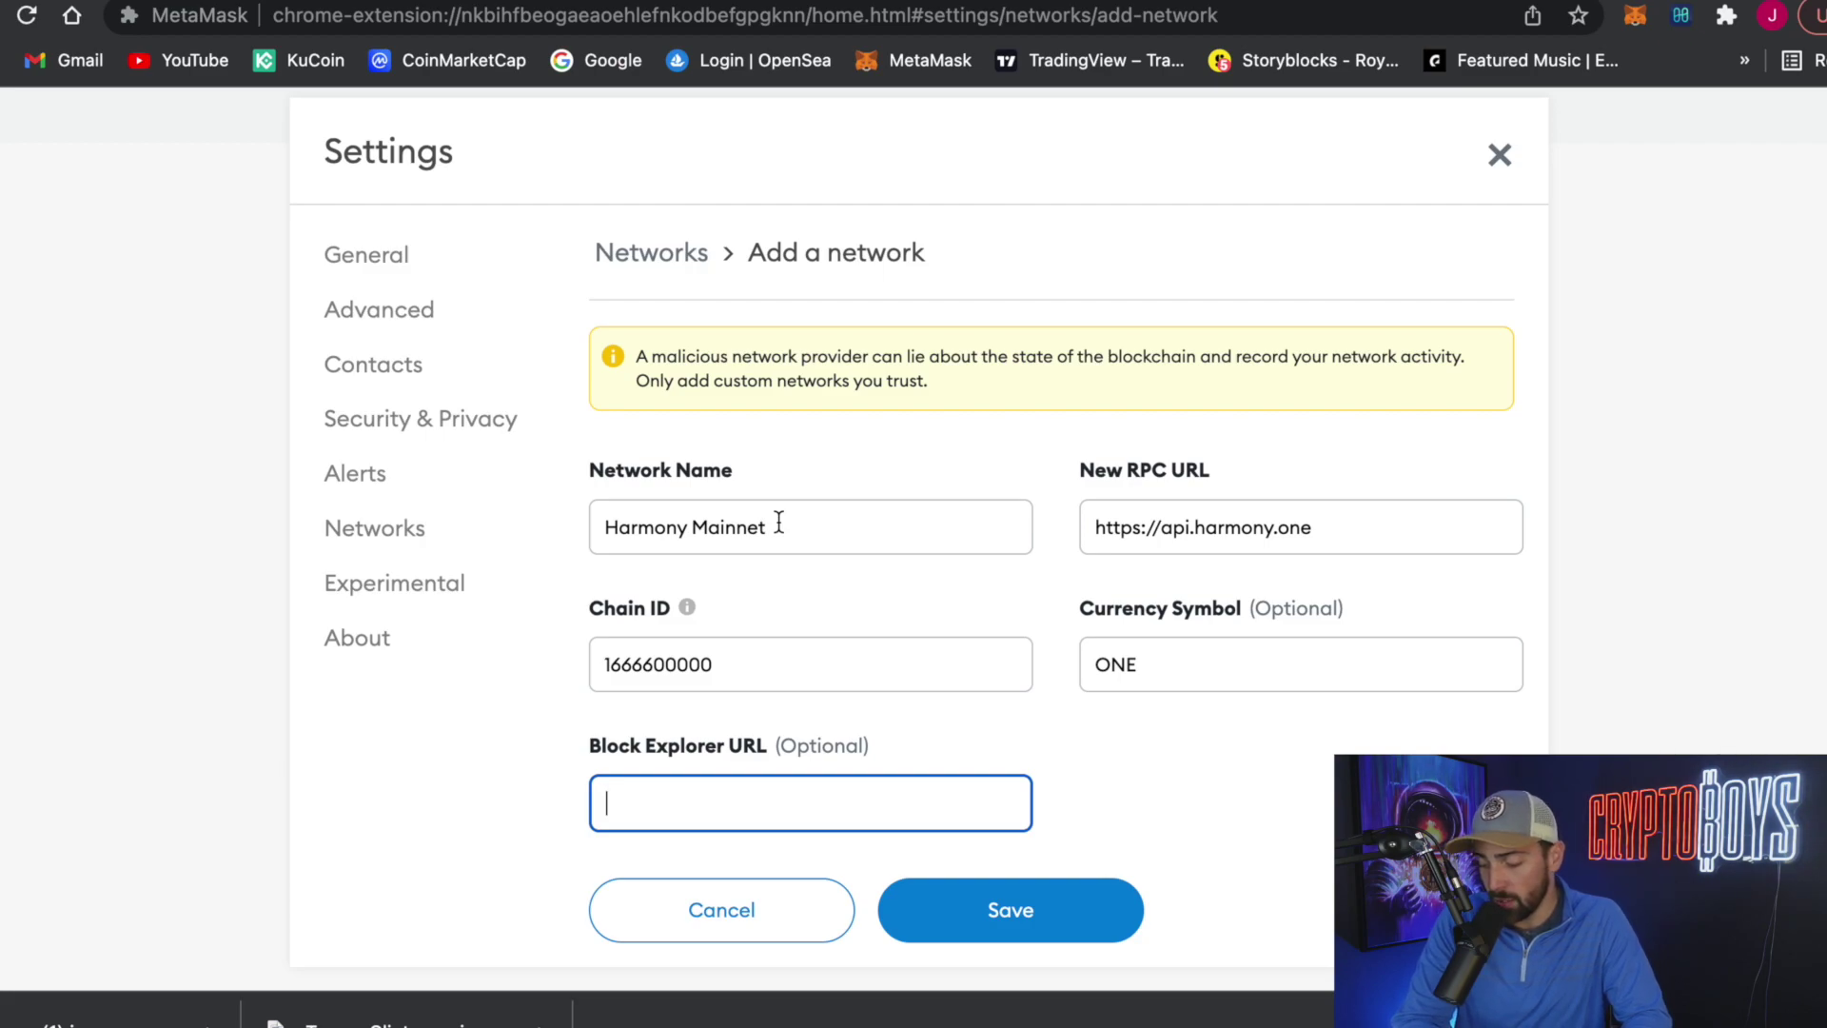
pyautogui.write('https://explorer')
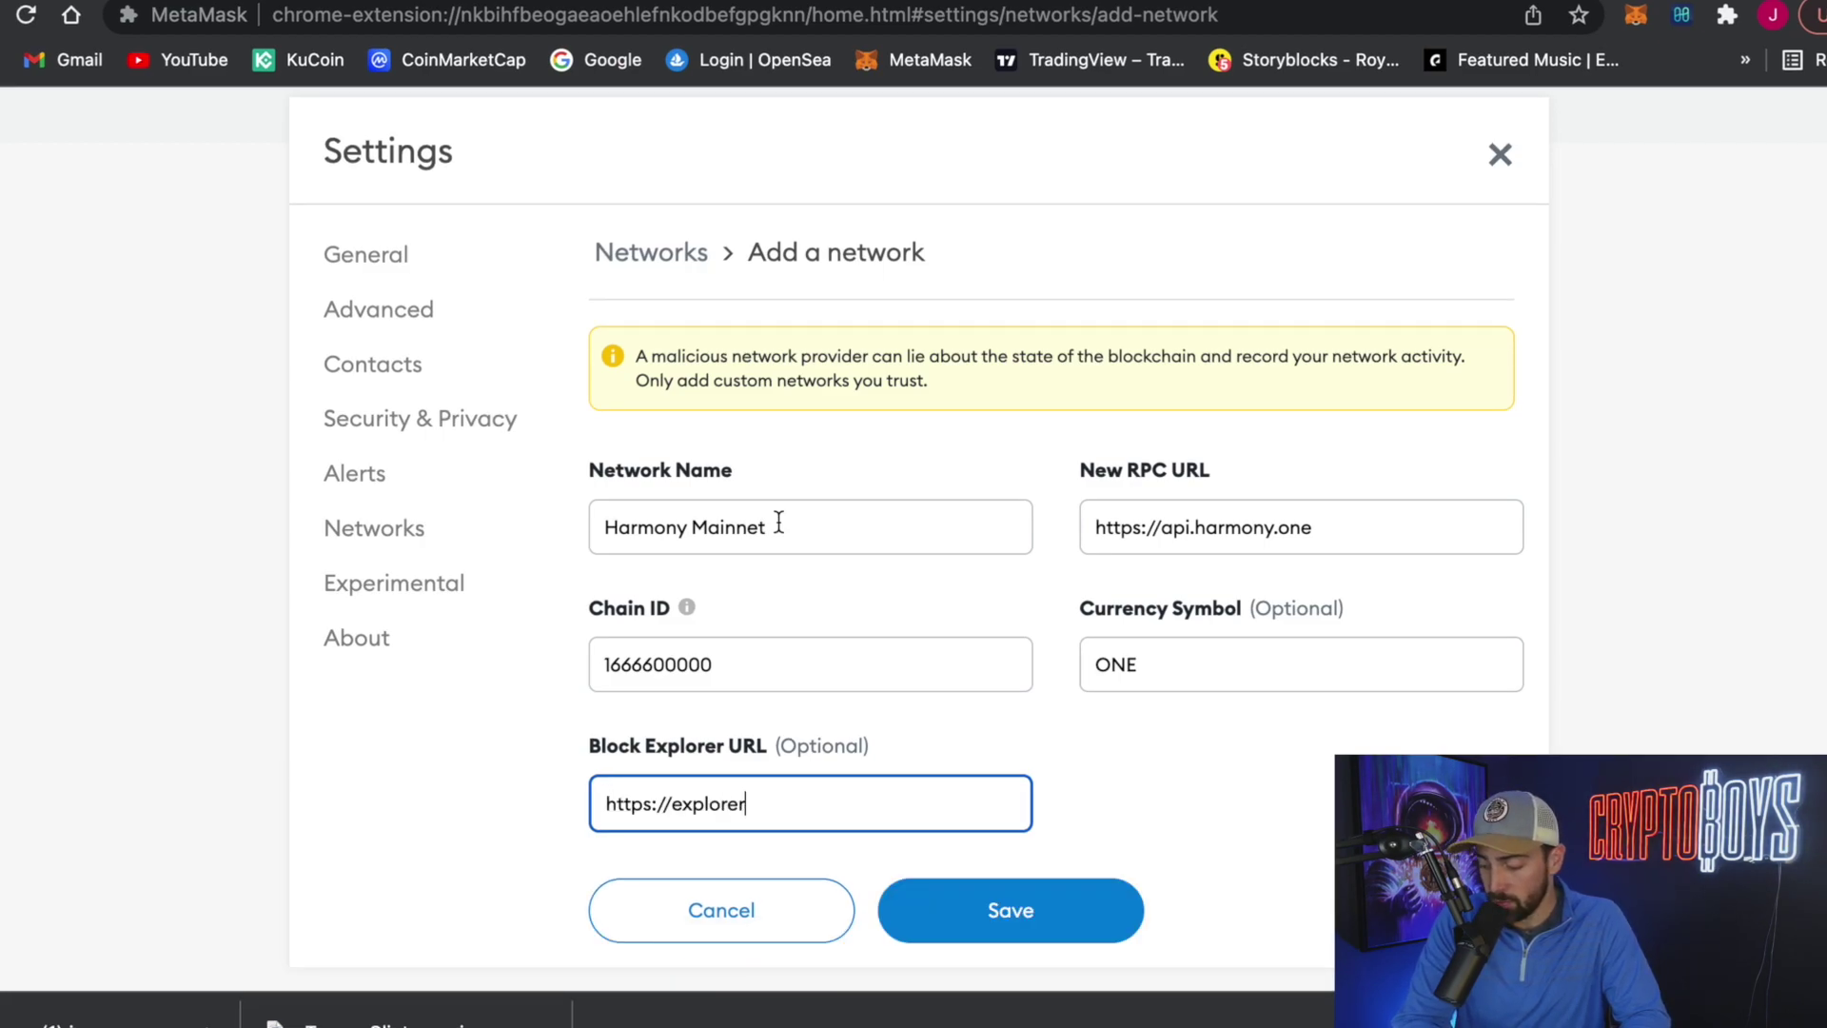
pyautogui.write('.harmony.one')
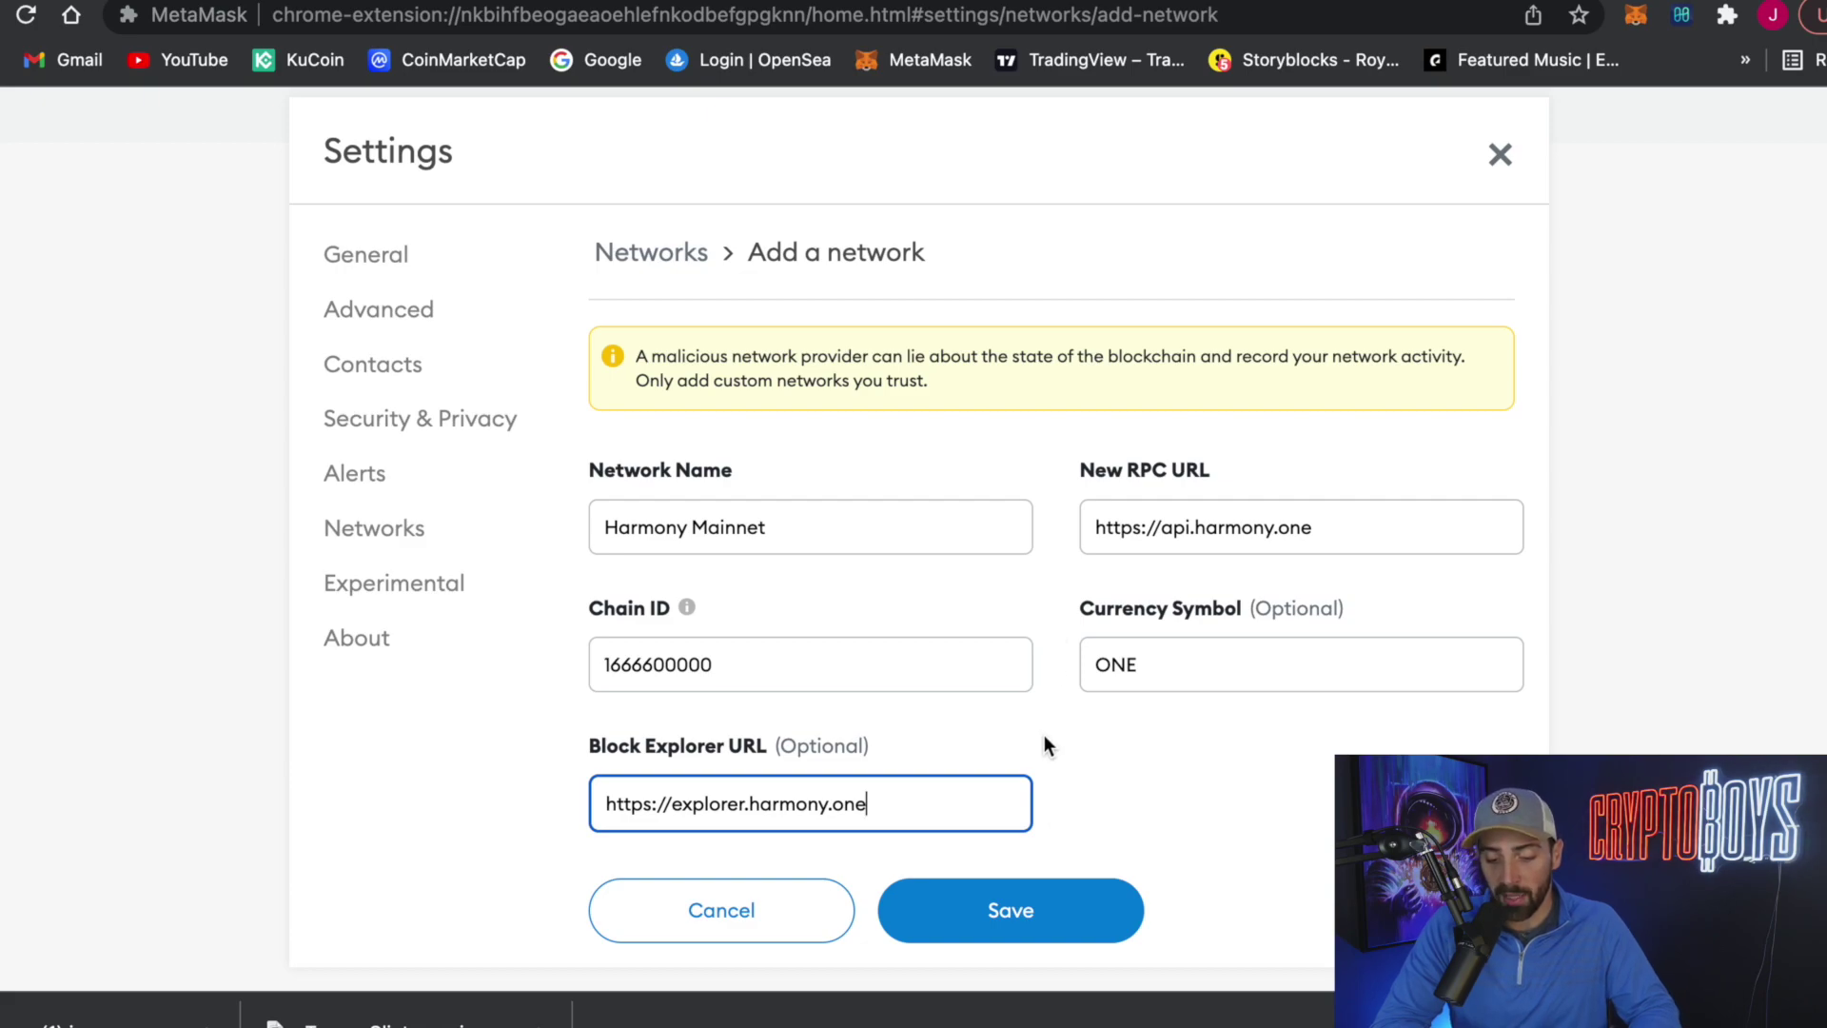
pyautogui.click(661, 665)
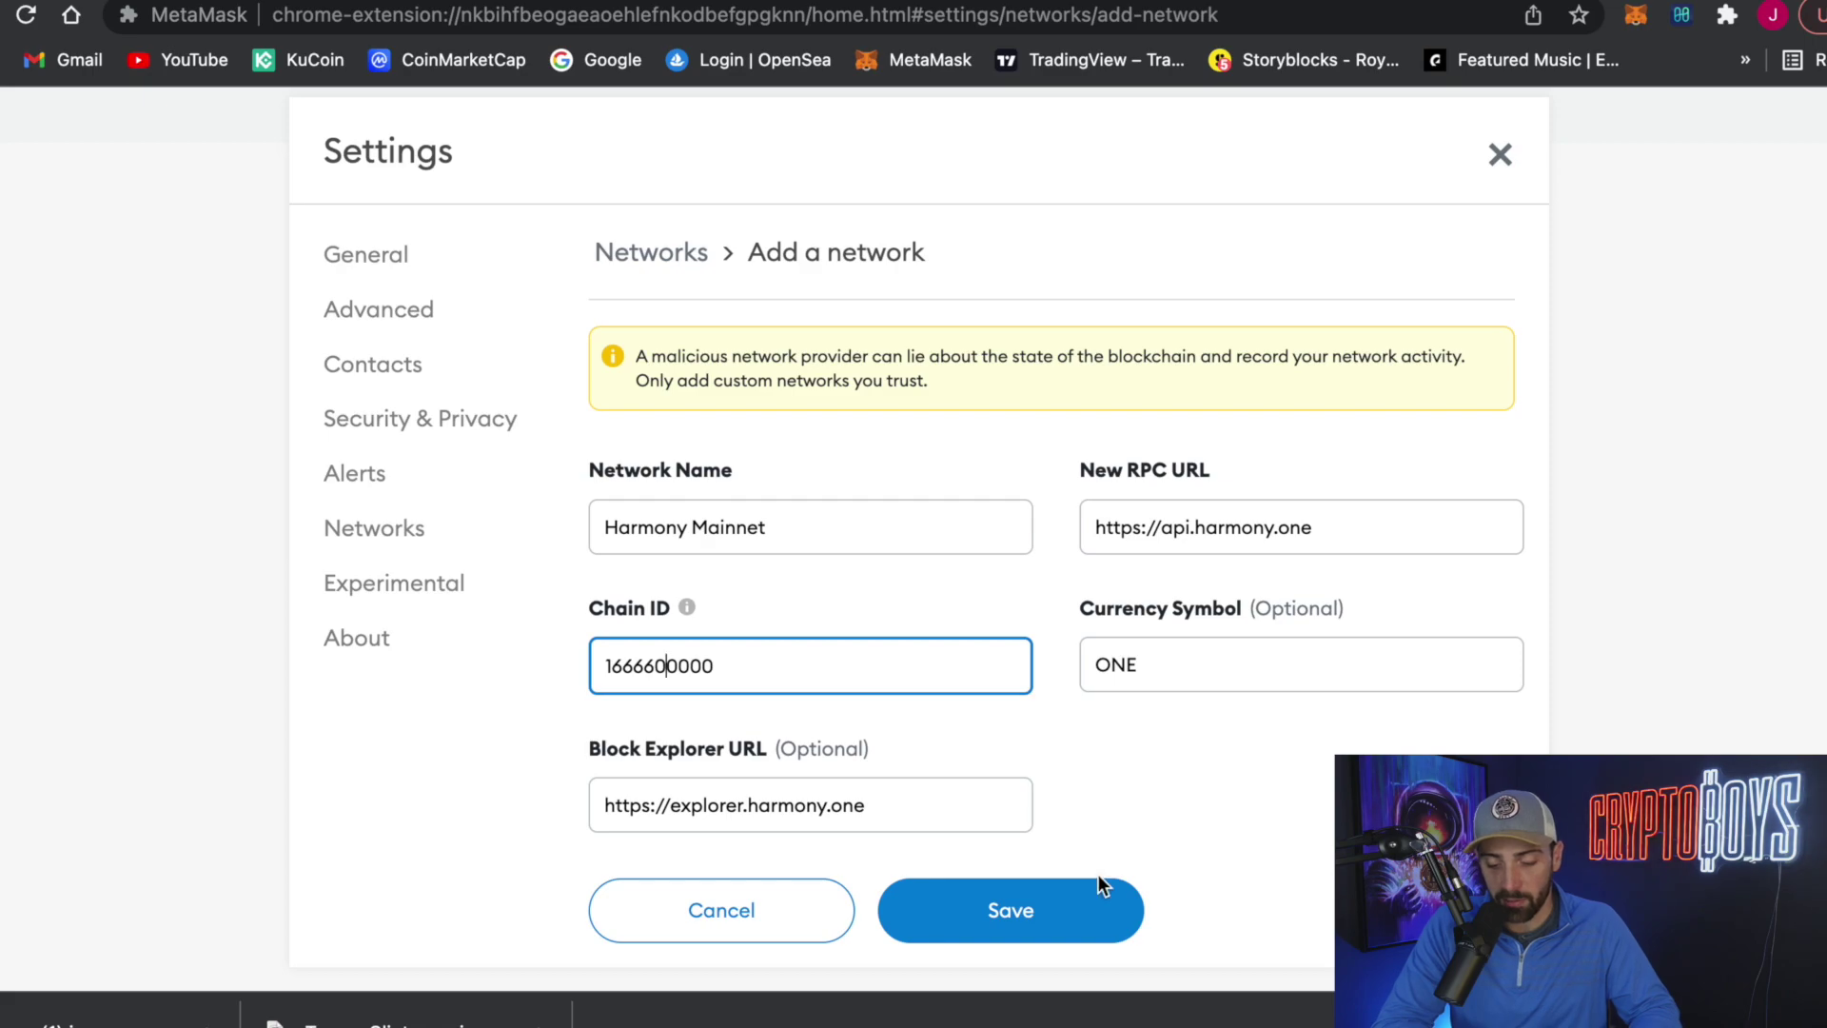
pyautogui.click(1031, 911)
pyautogui.scroll(1, 432, 686)
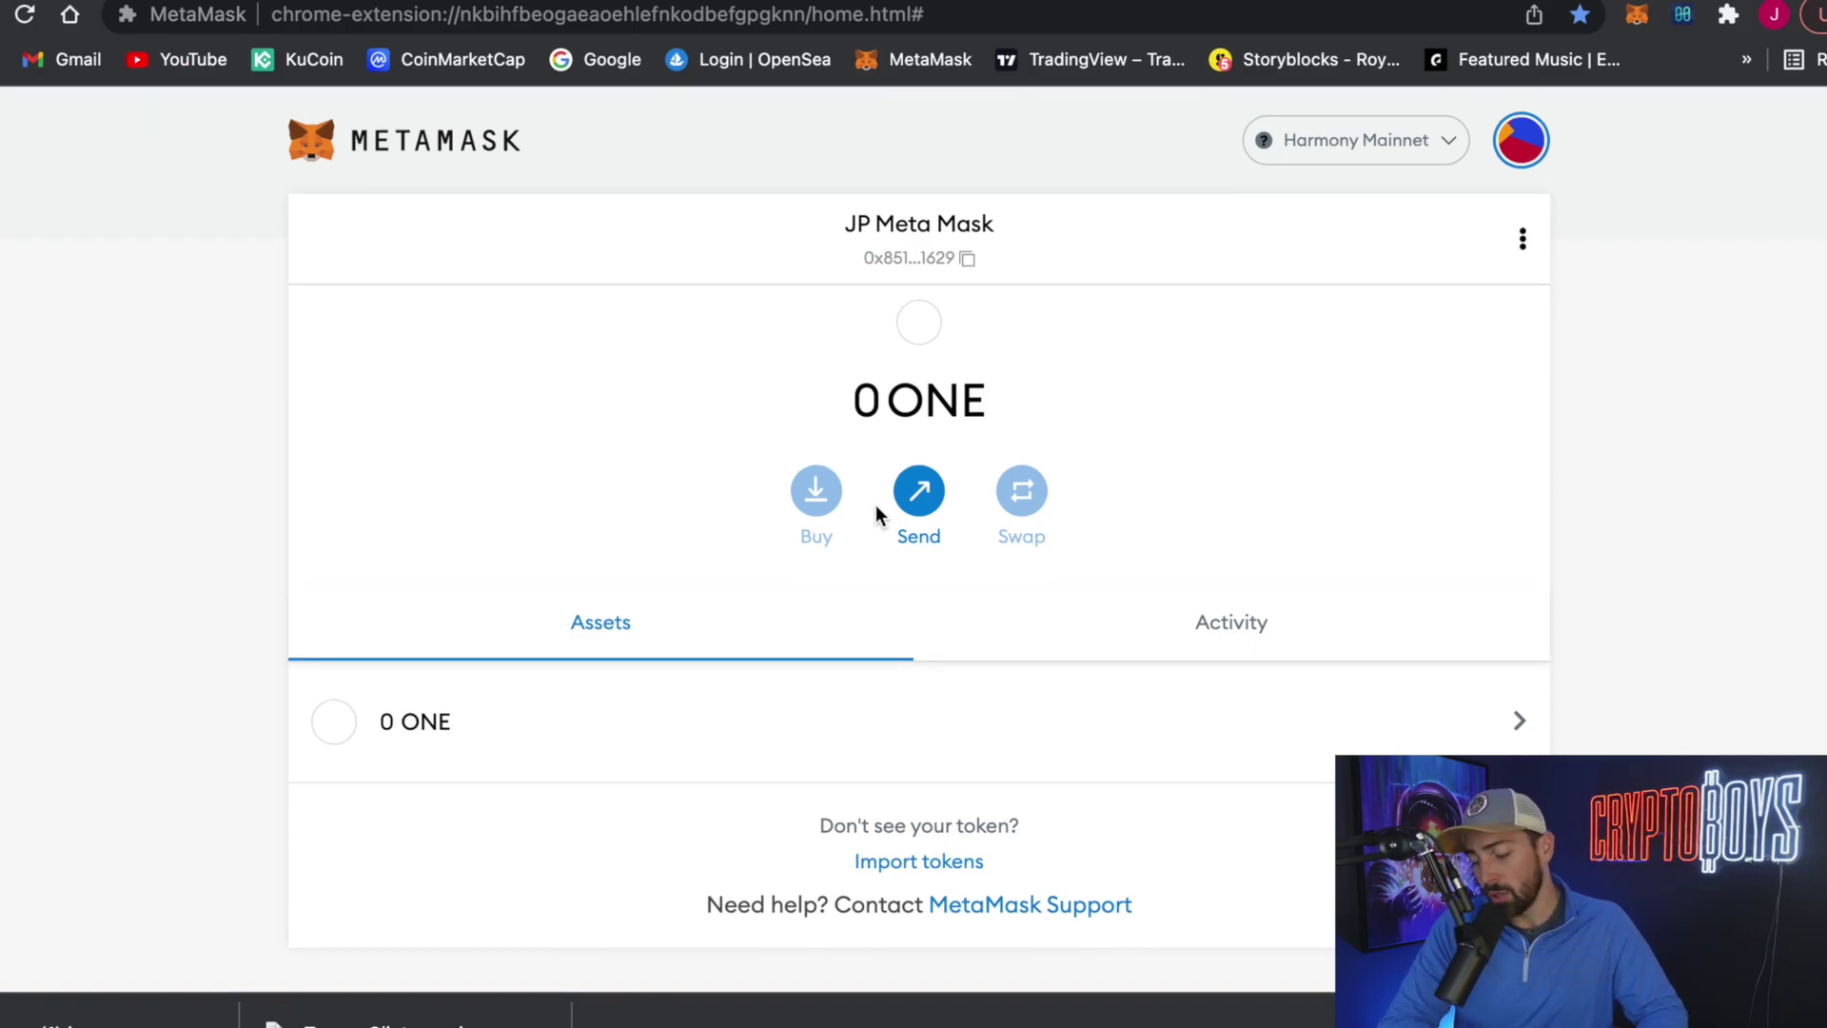
# Export the Harmony Main Wallet JP private key with the password and copy it.
pyautogui.click(1681, 17)
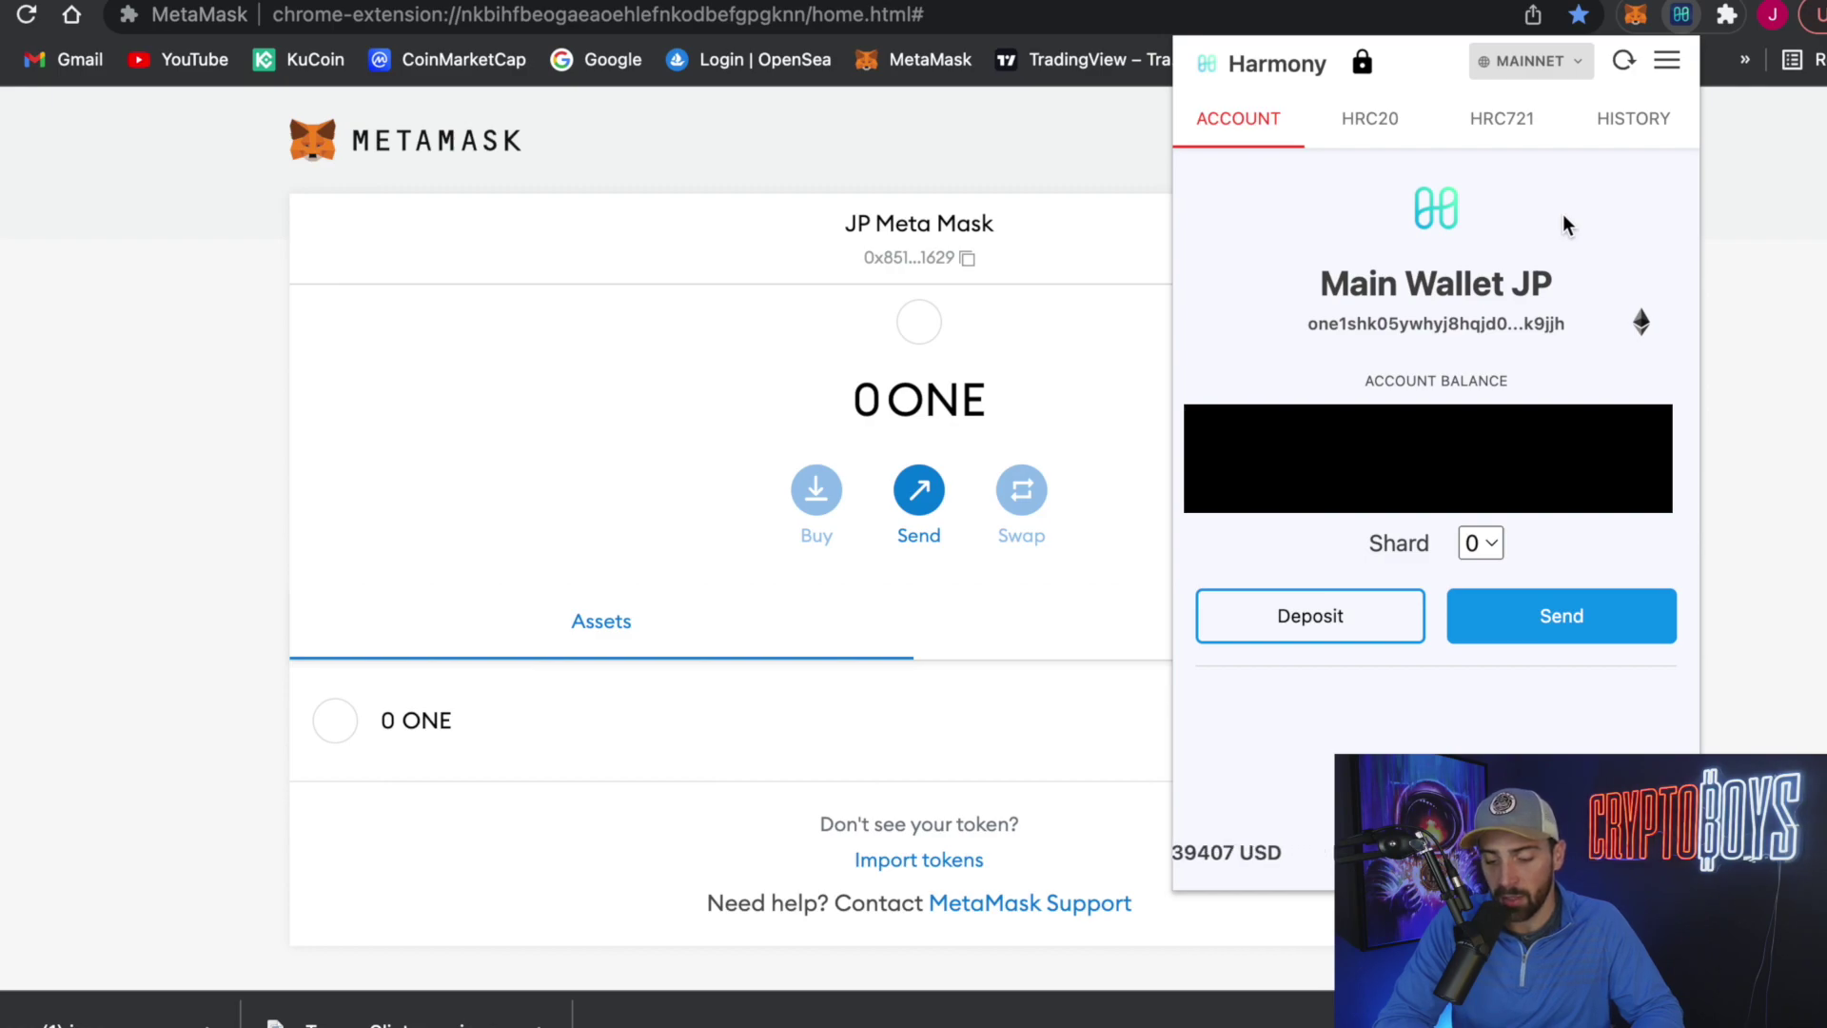
pyautogui.click(1667, 62)
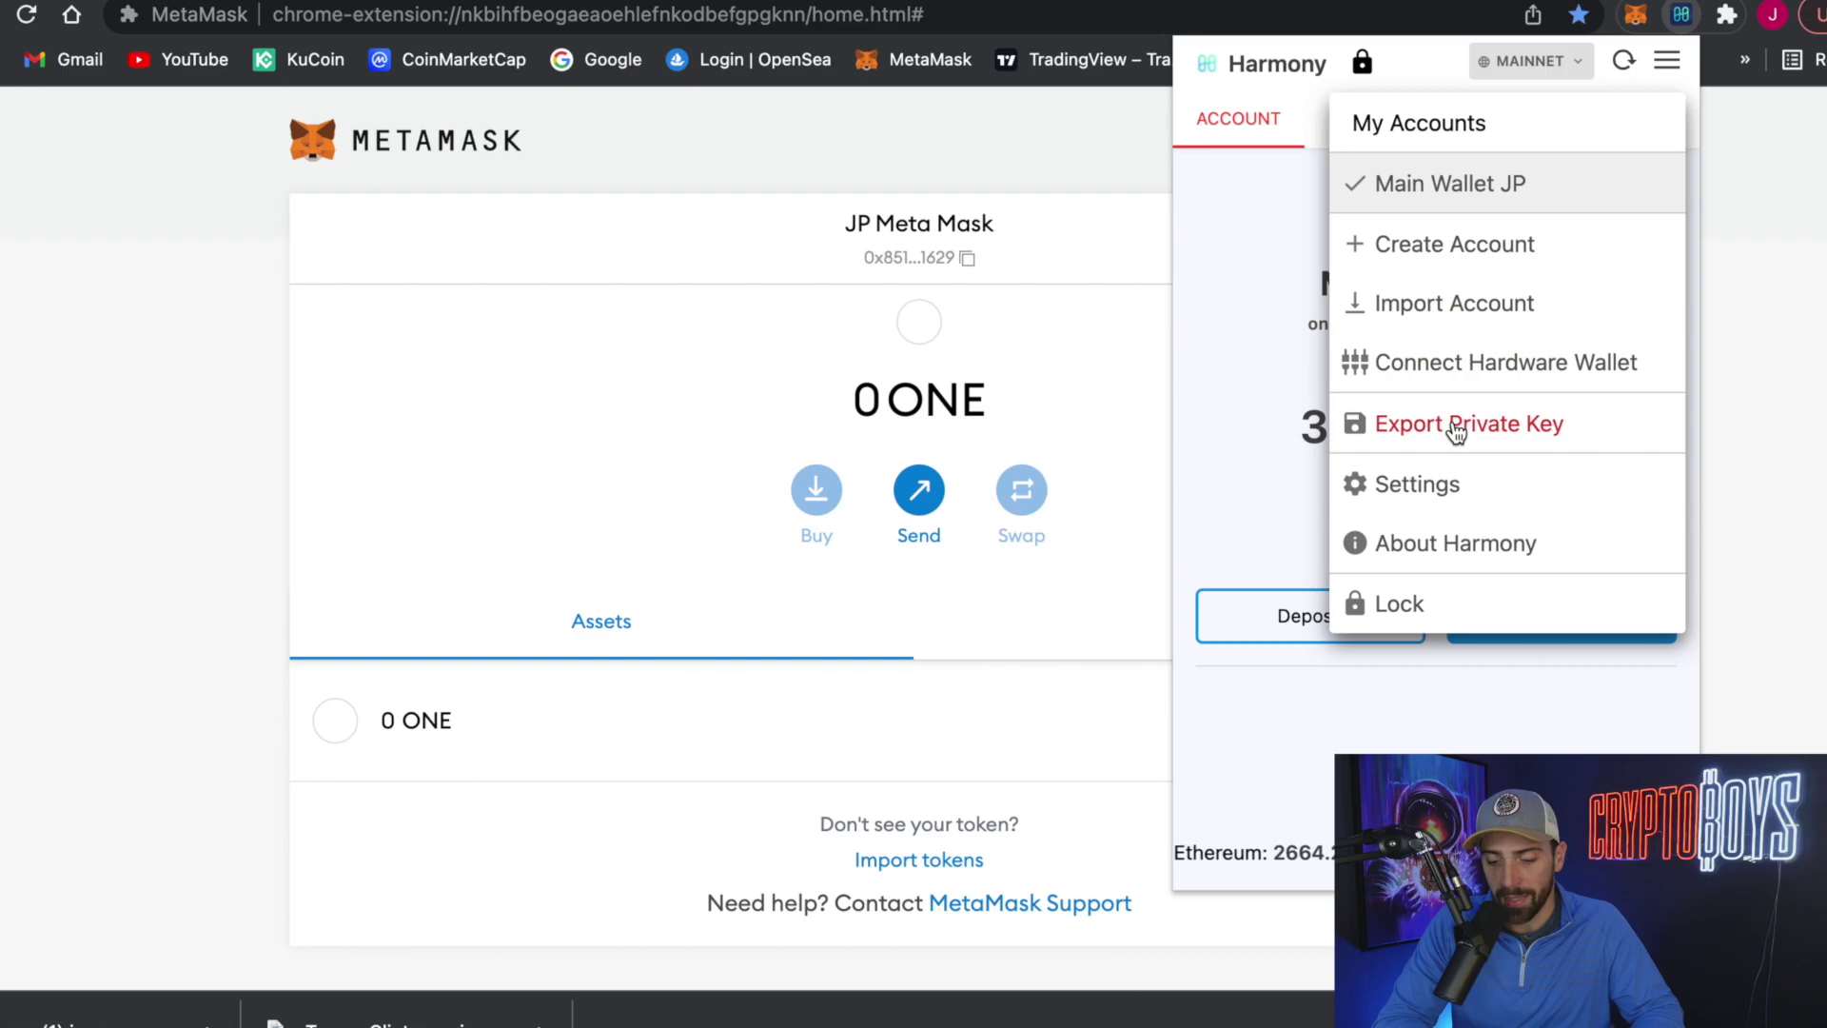
pyautogui.click(1400, 429)
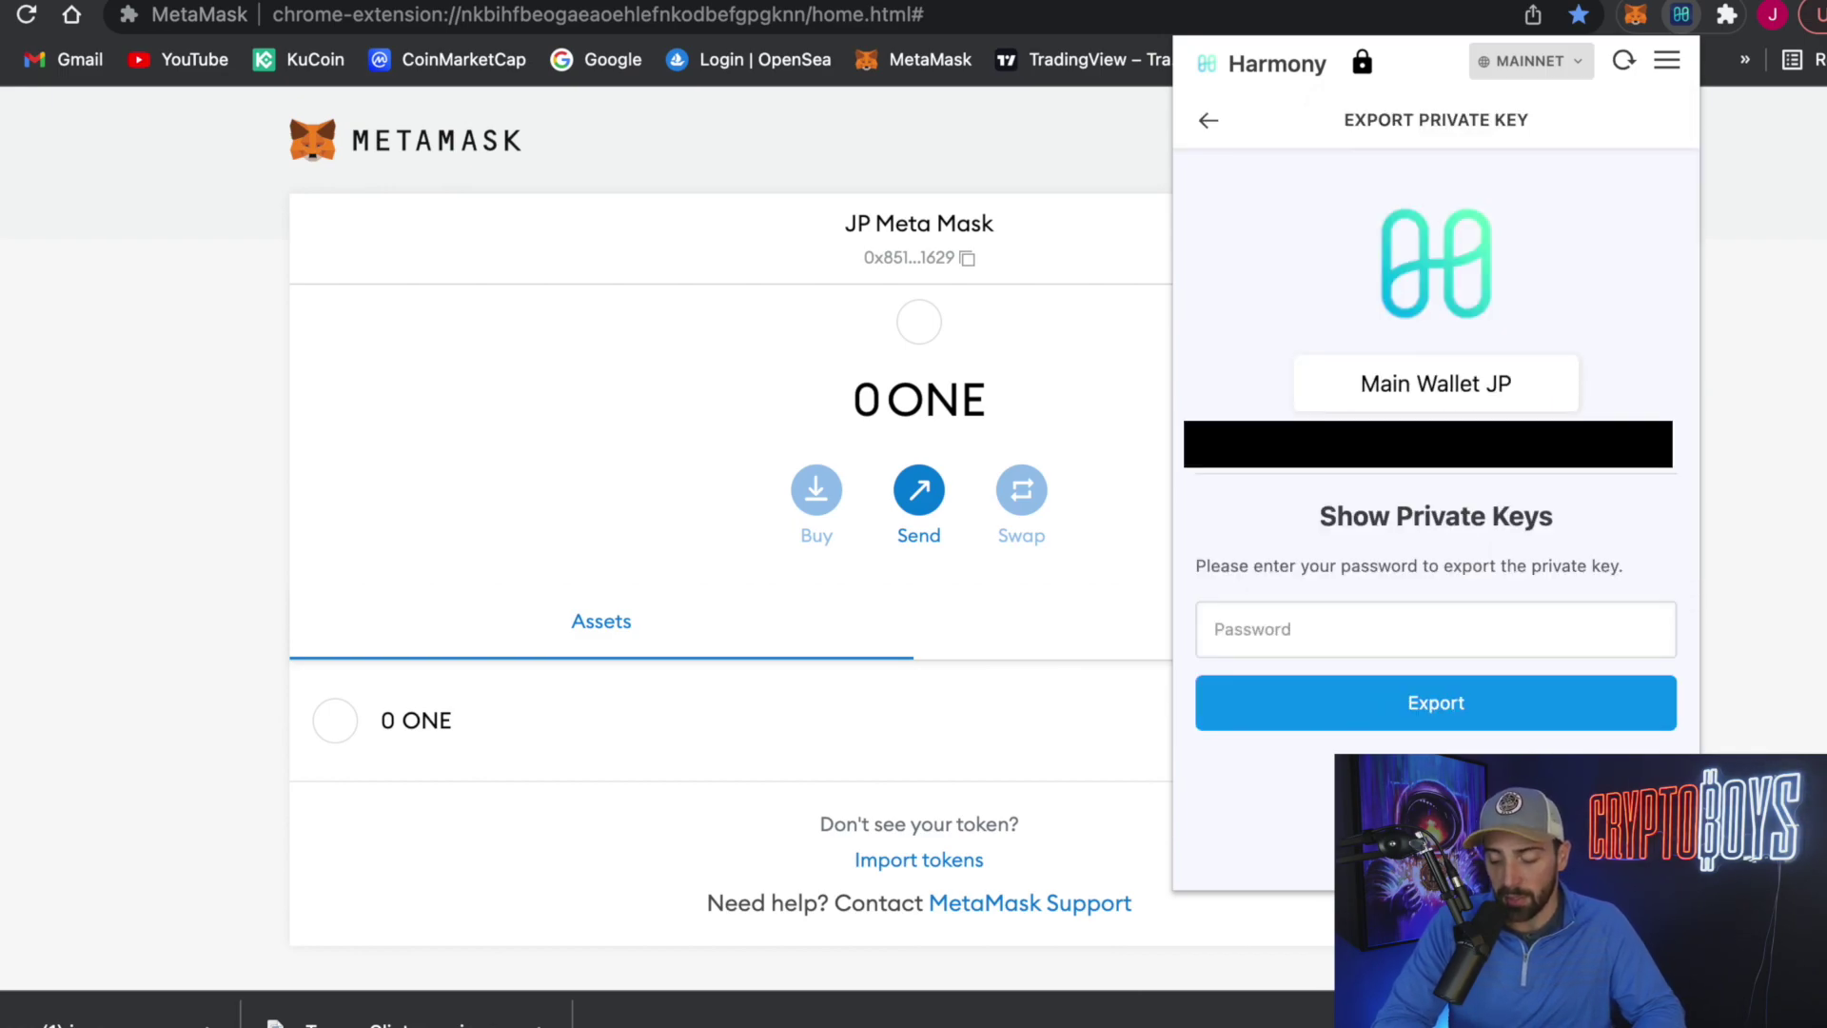
pyautogui.click(1392, 707)
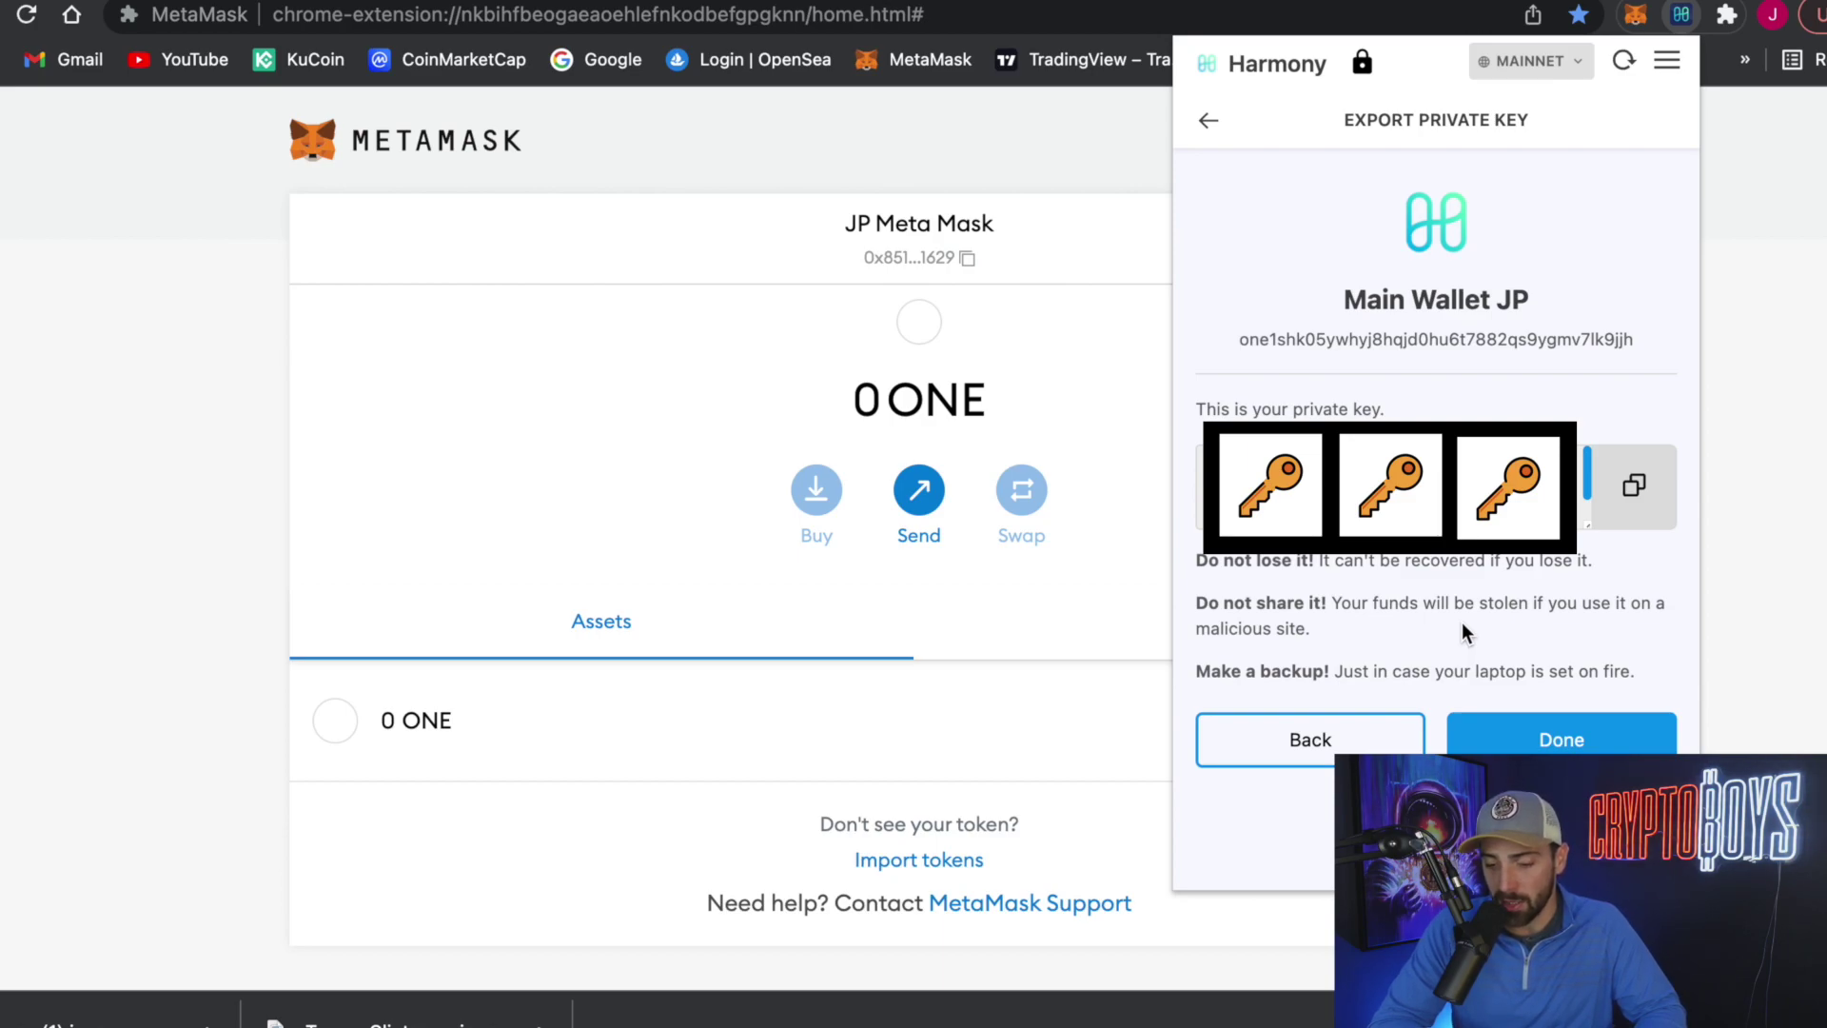
pyautogui.click(1634, 489)
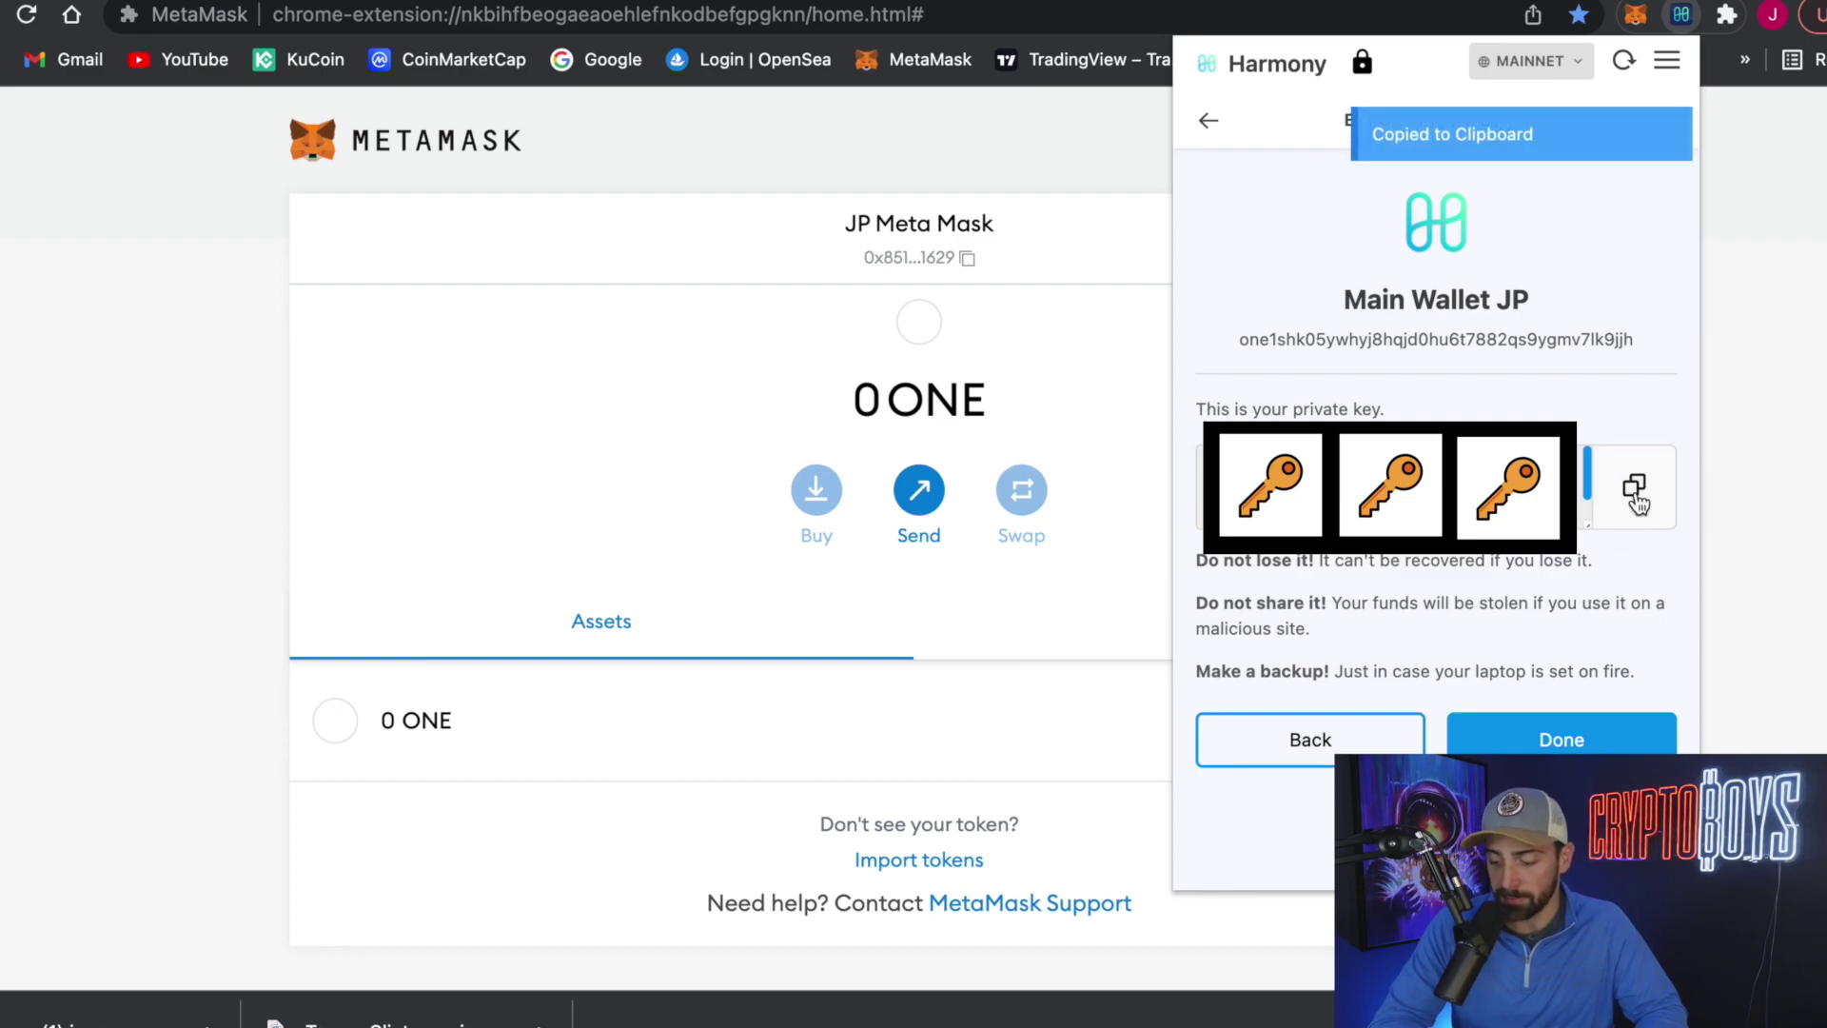
pyautogui.click(1562, 739)
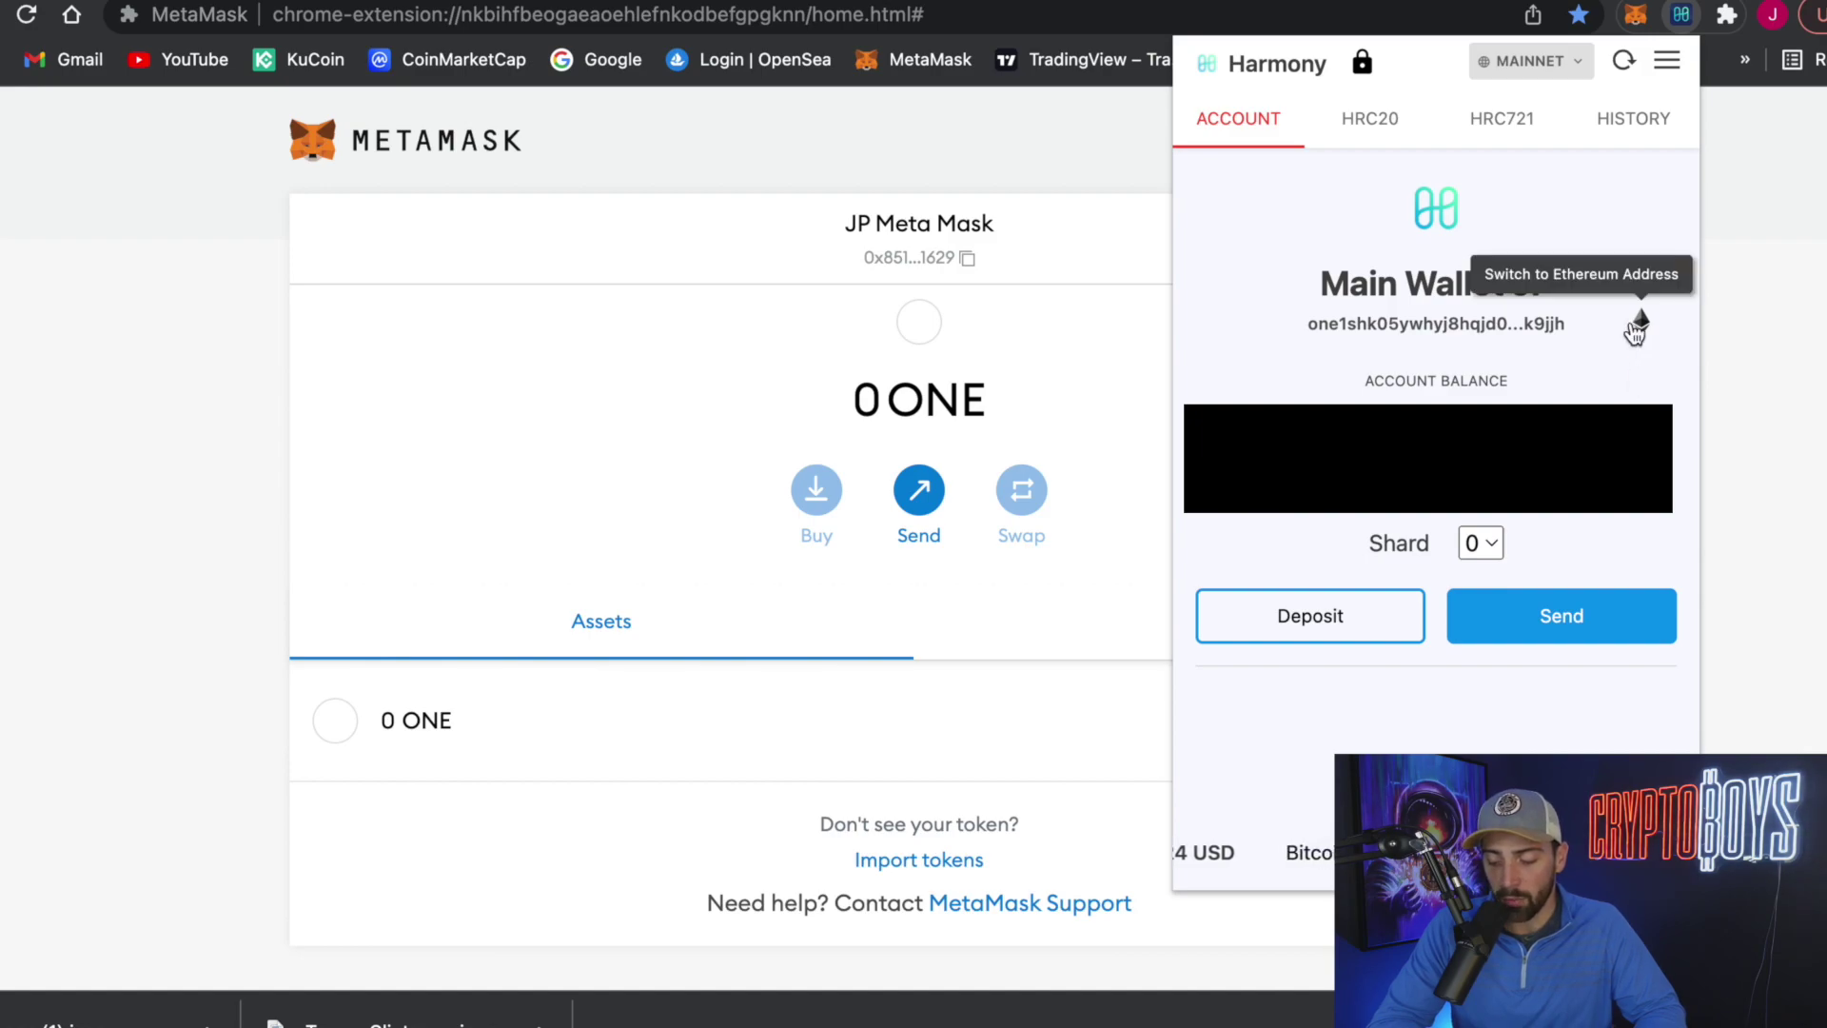
pyautogui.click(1634, 14)
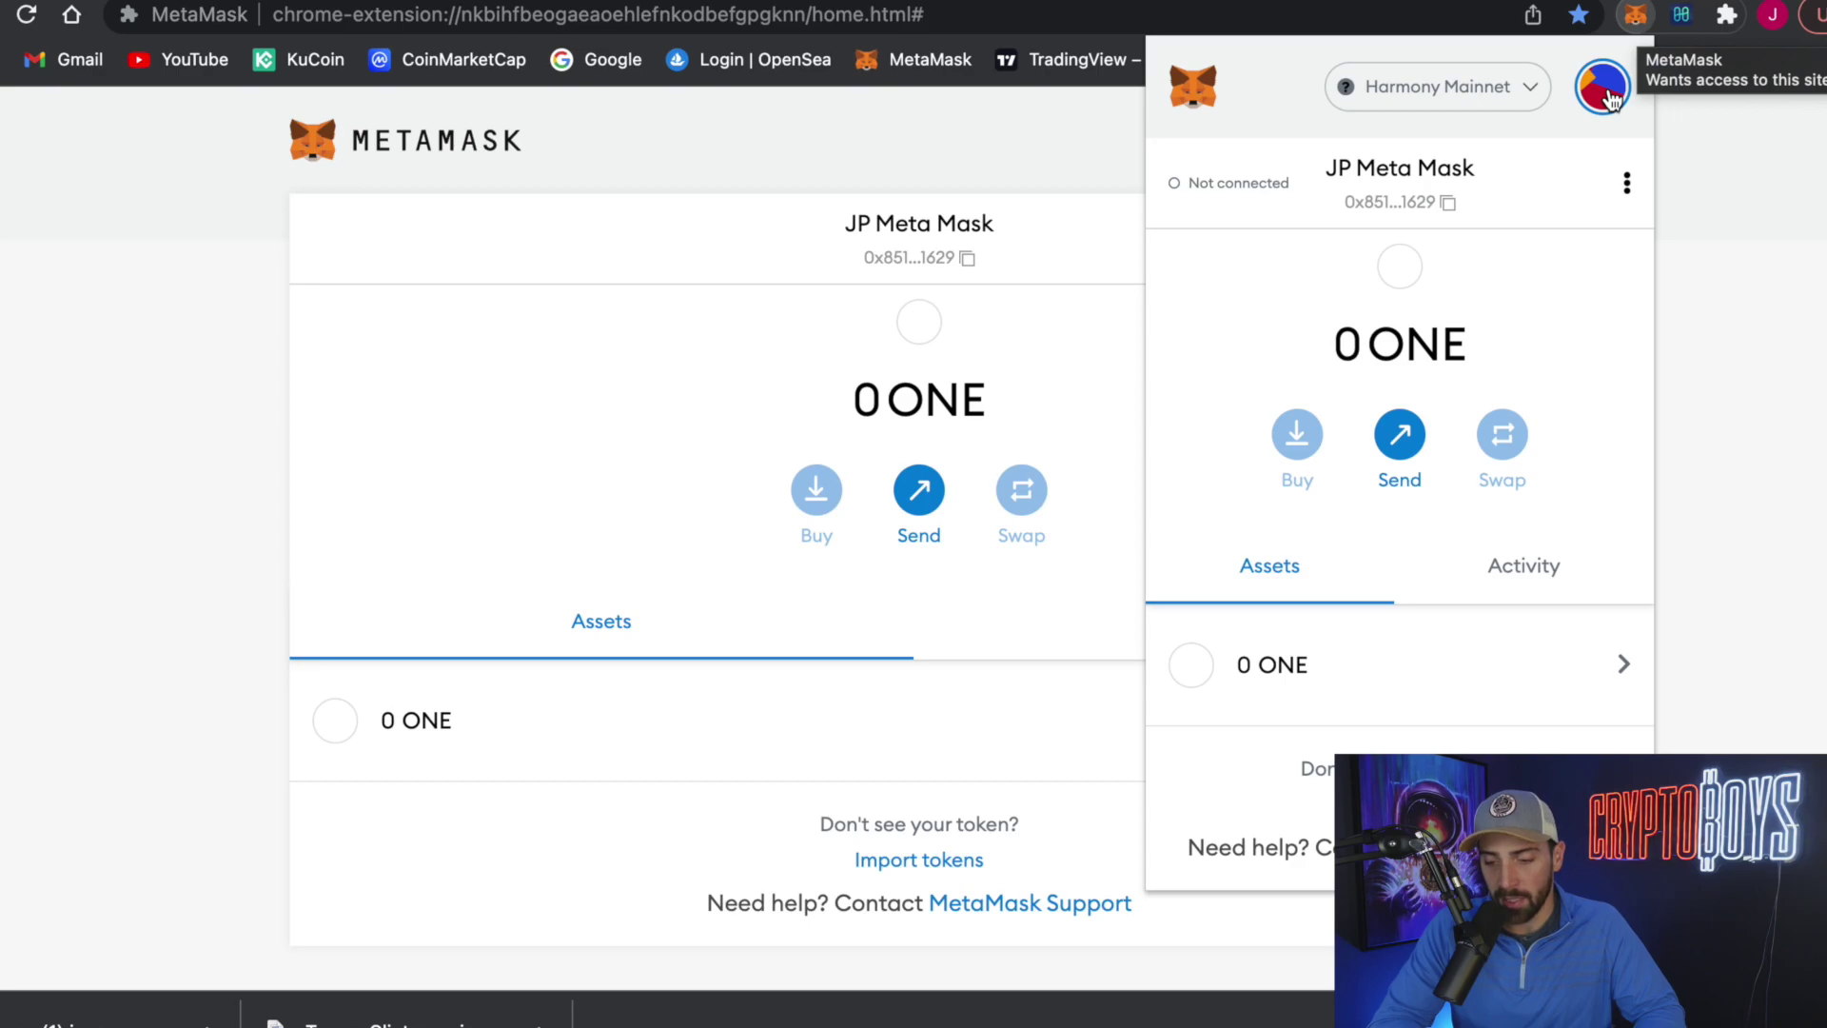
# Paste the copied private key into Import Account with Private Key type and import it.
pyautogui.click(1604, 89)
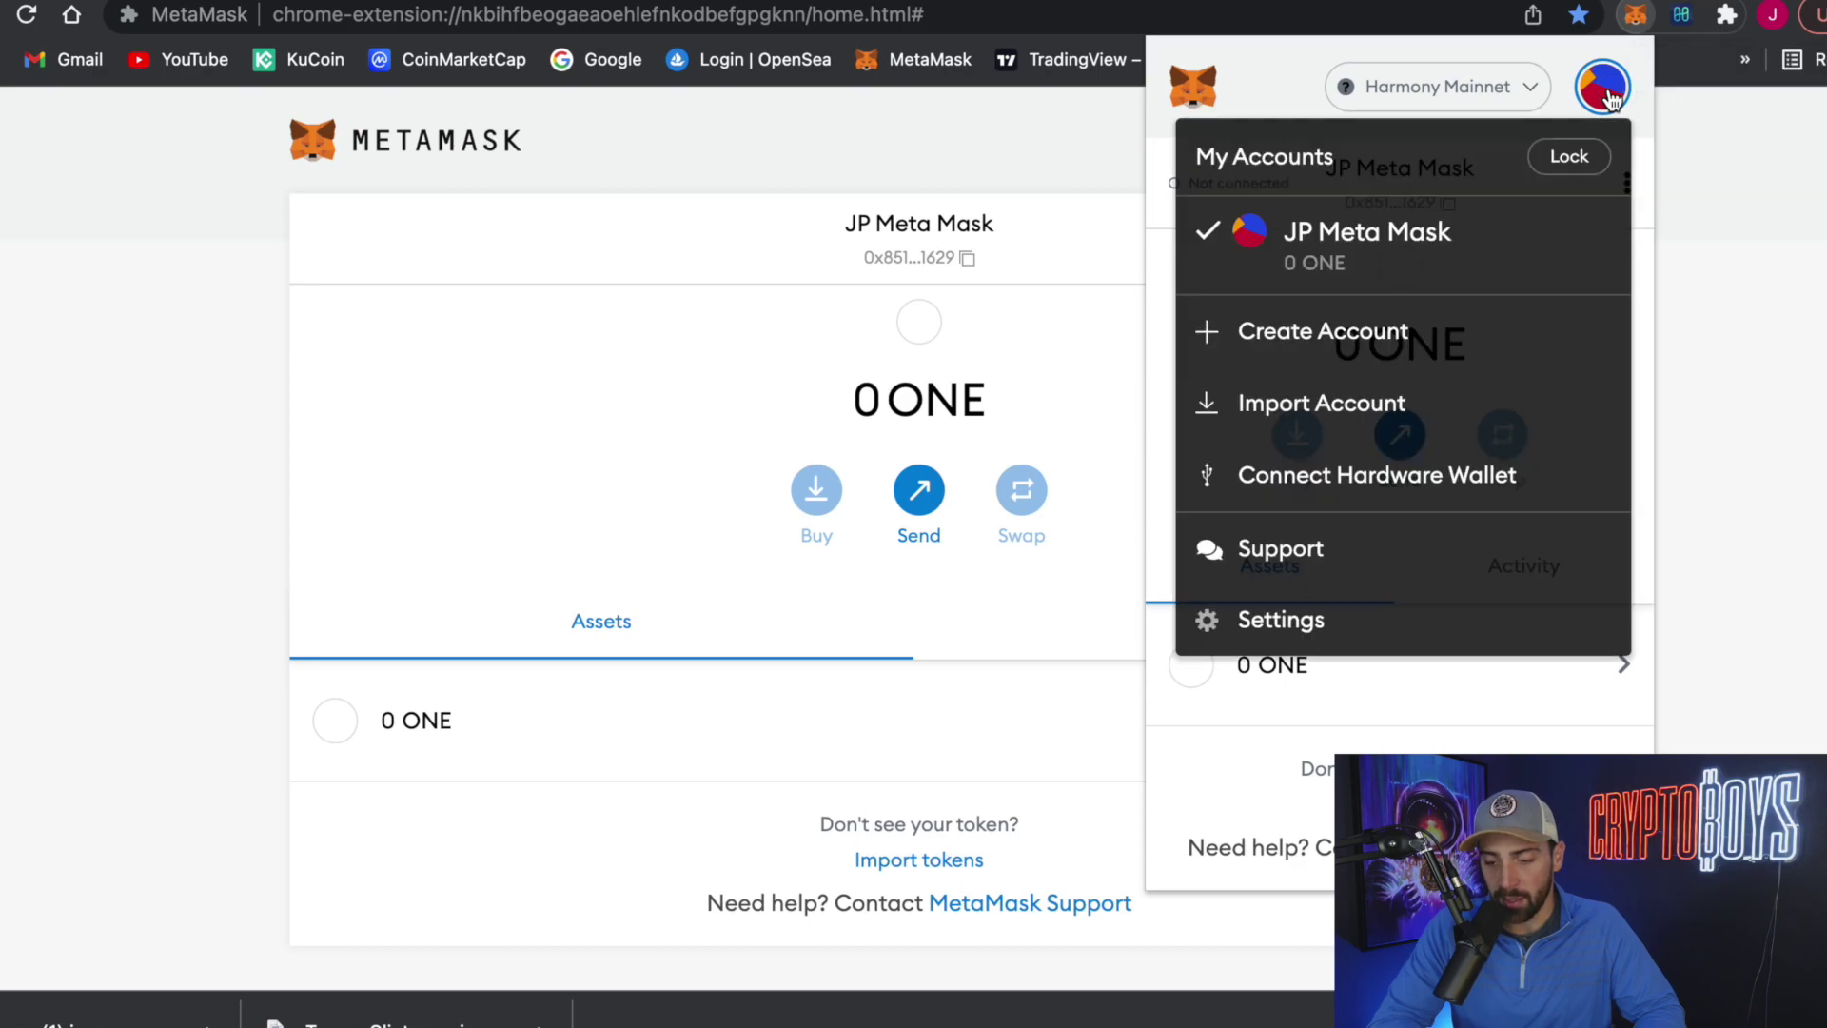
pyautogui.click(1386, 407)
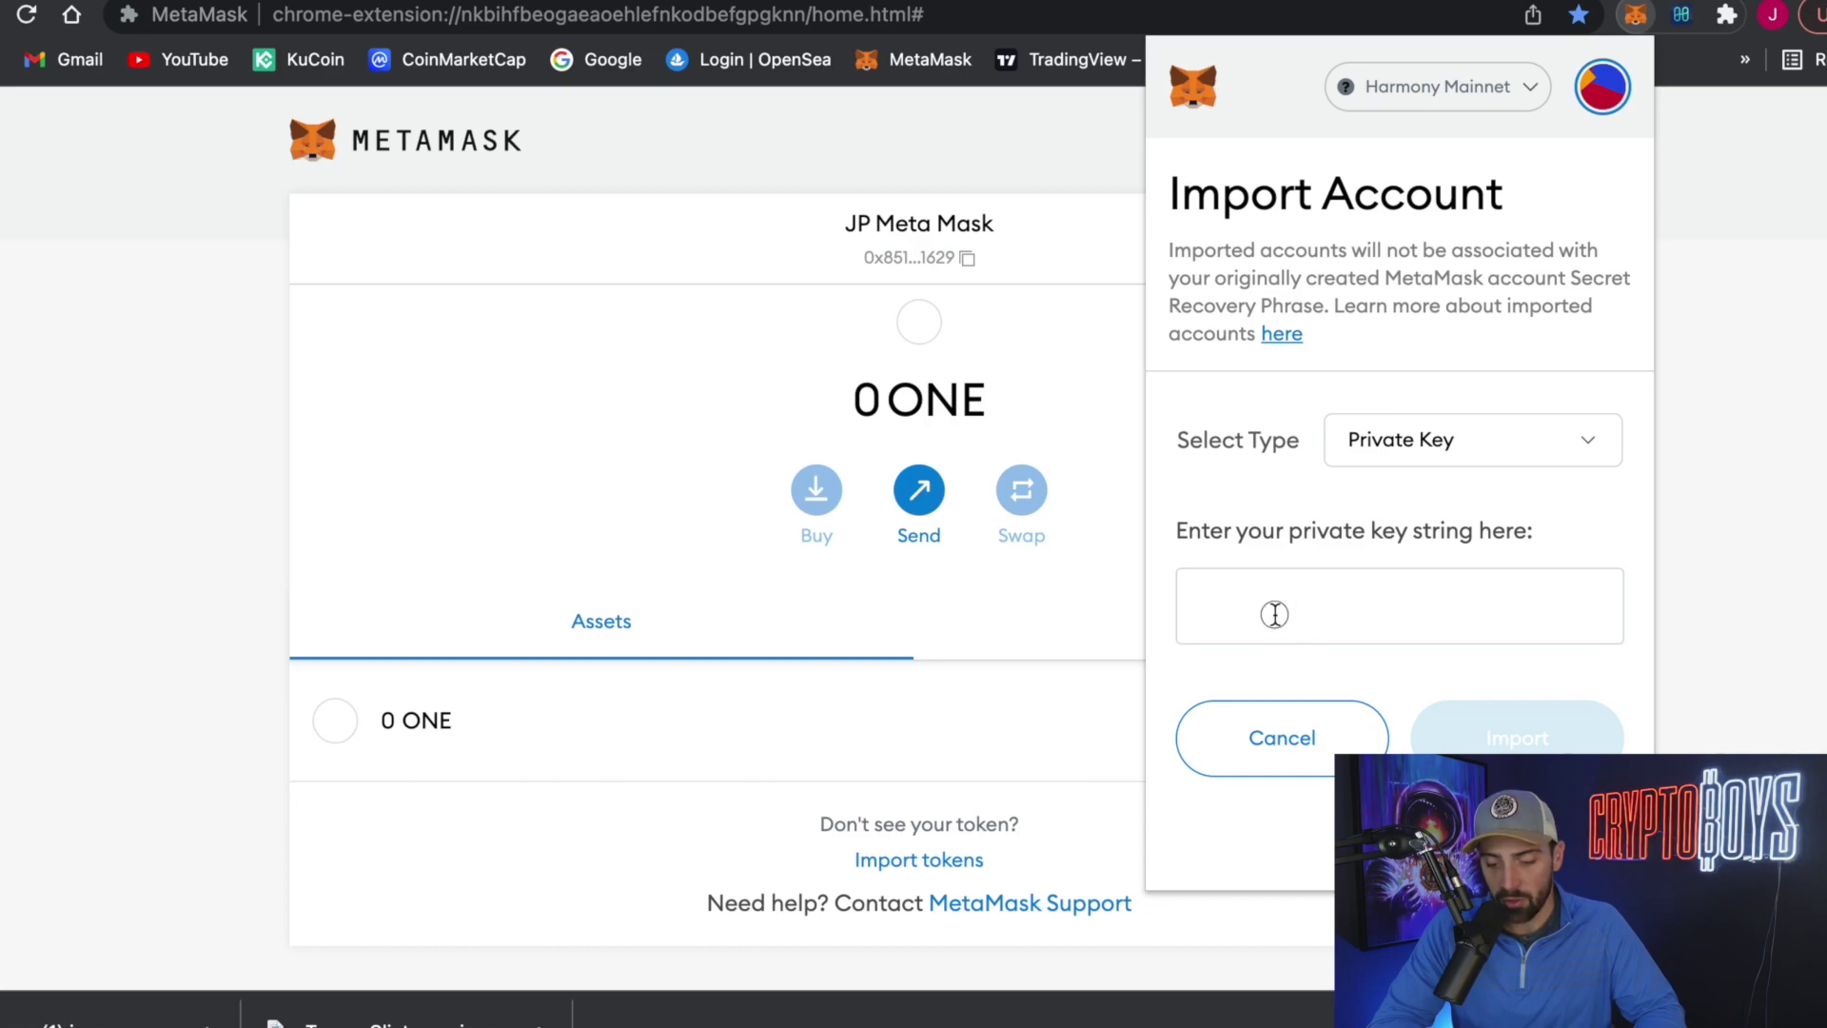
pyautogui.hotkey('ctrl', 'v')
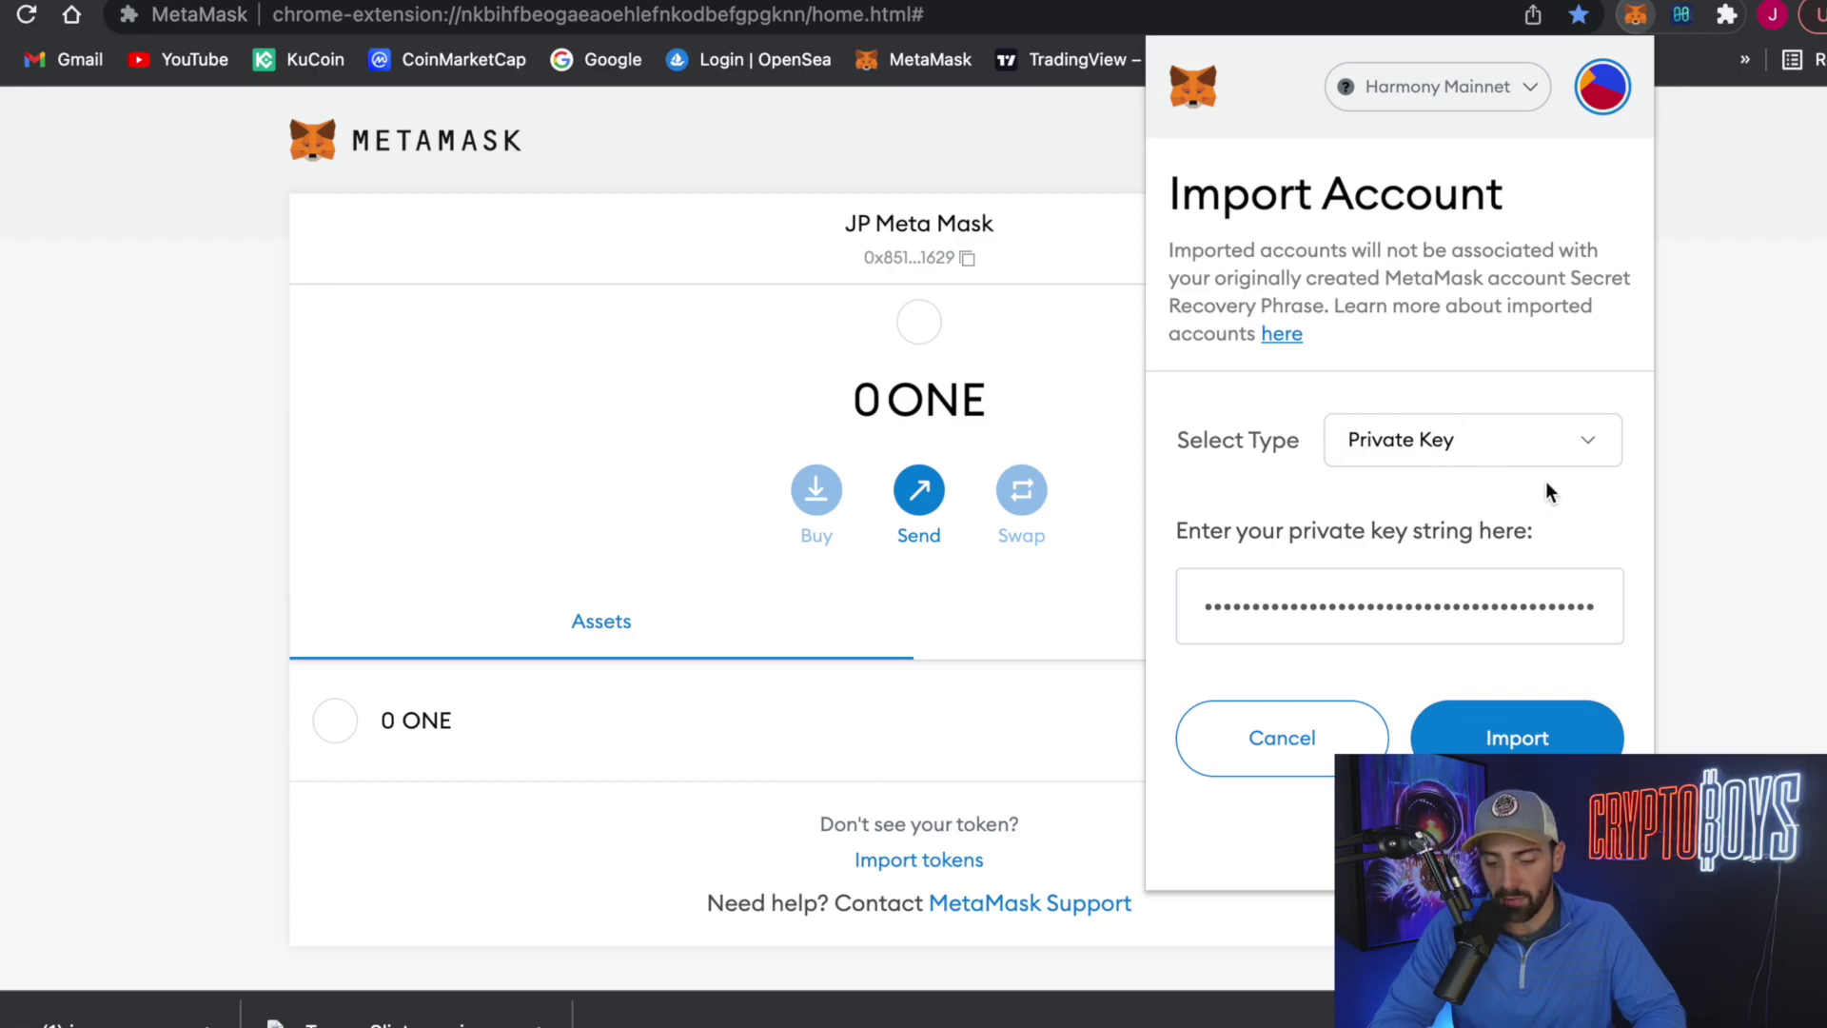
pyautogui.click(1592, 456)
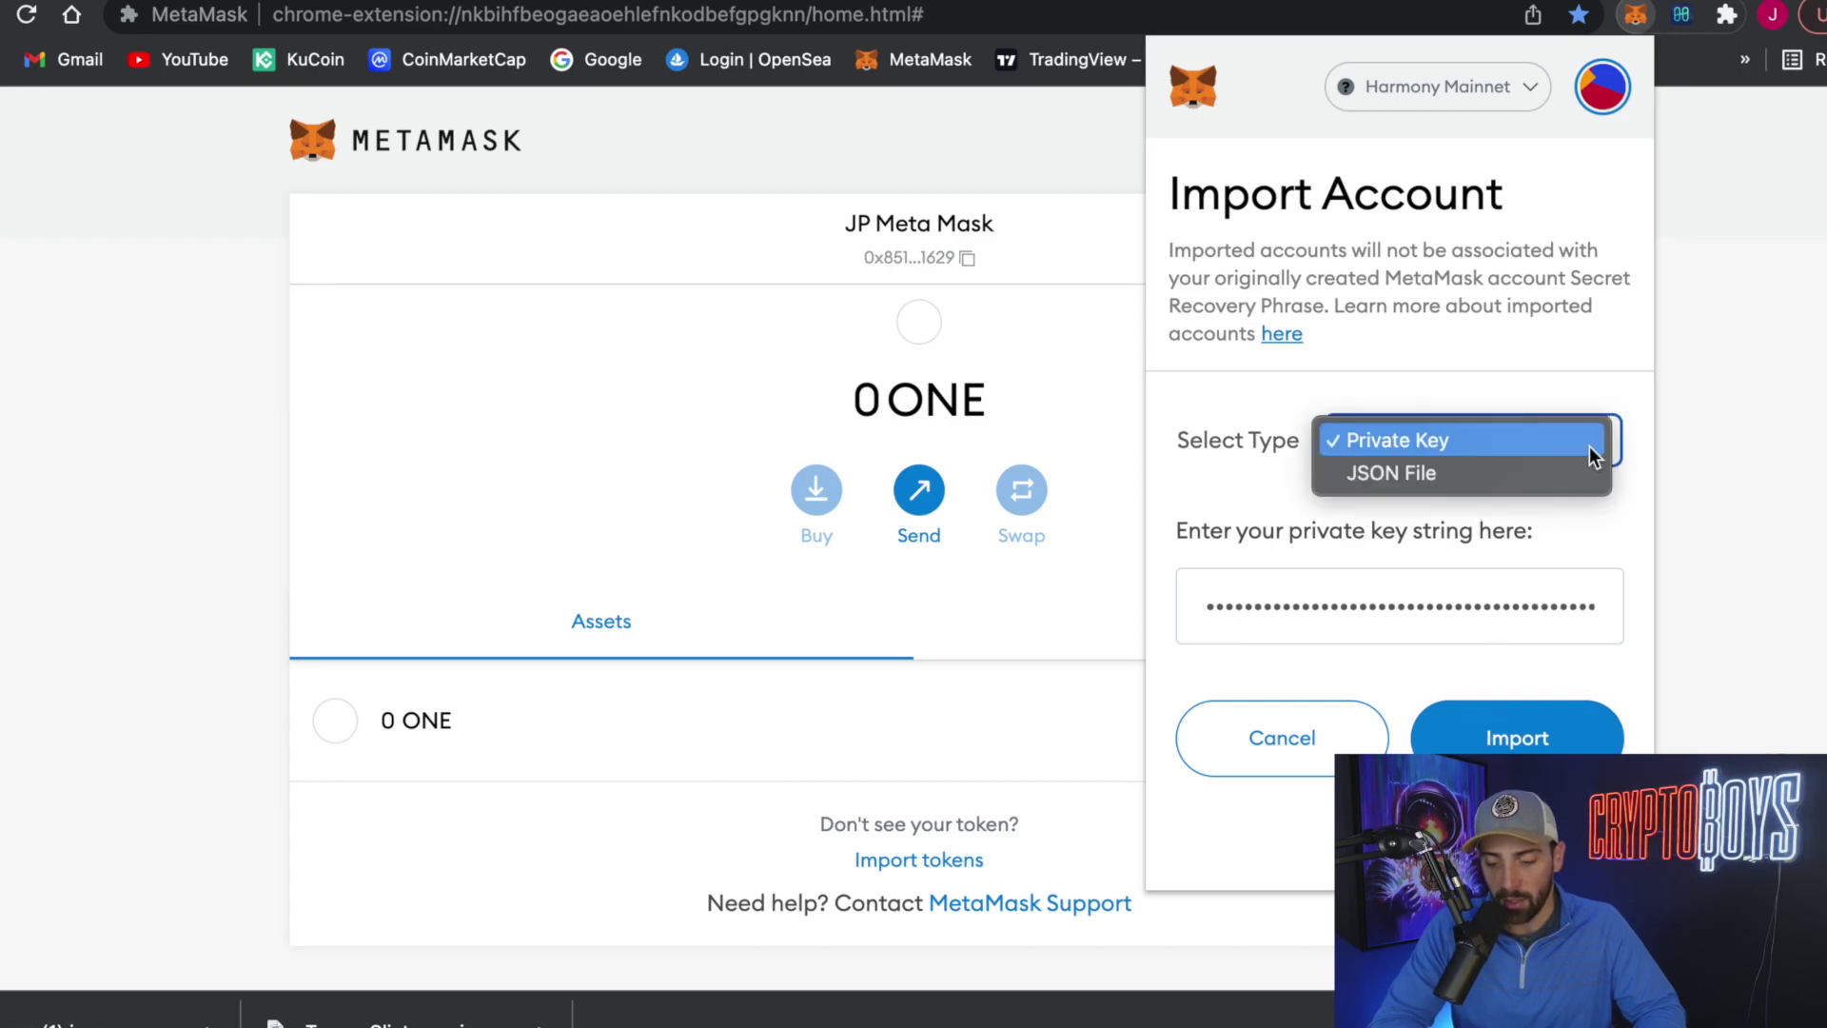
pyautogui.click(1625, 438)
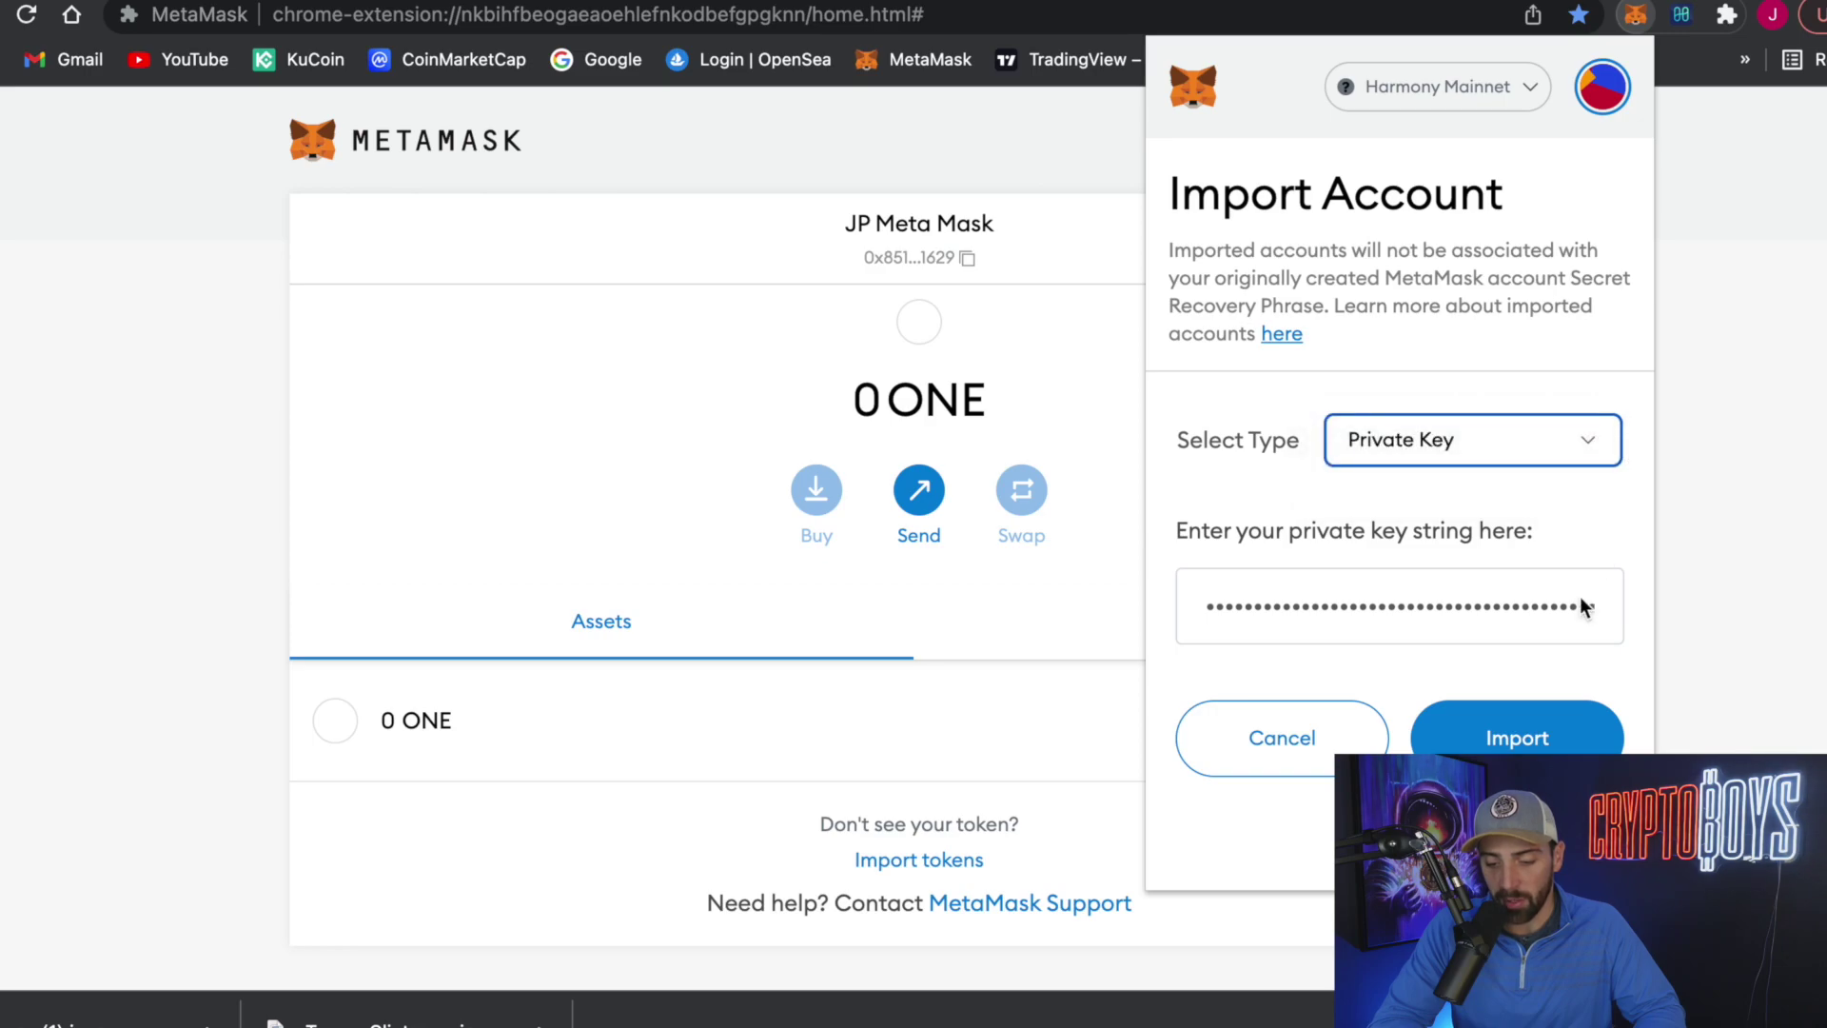
pyautogui.click(1516, 736)
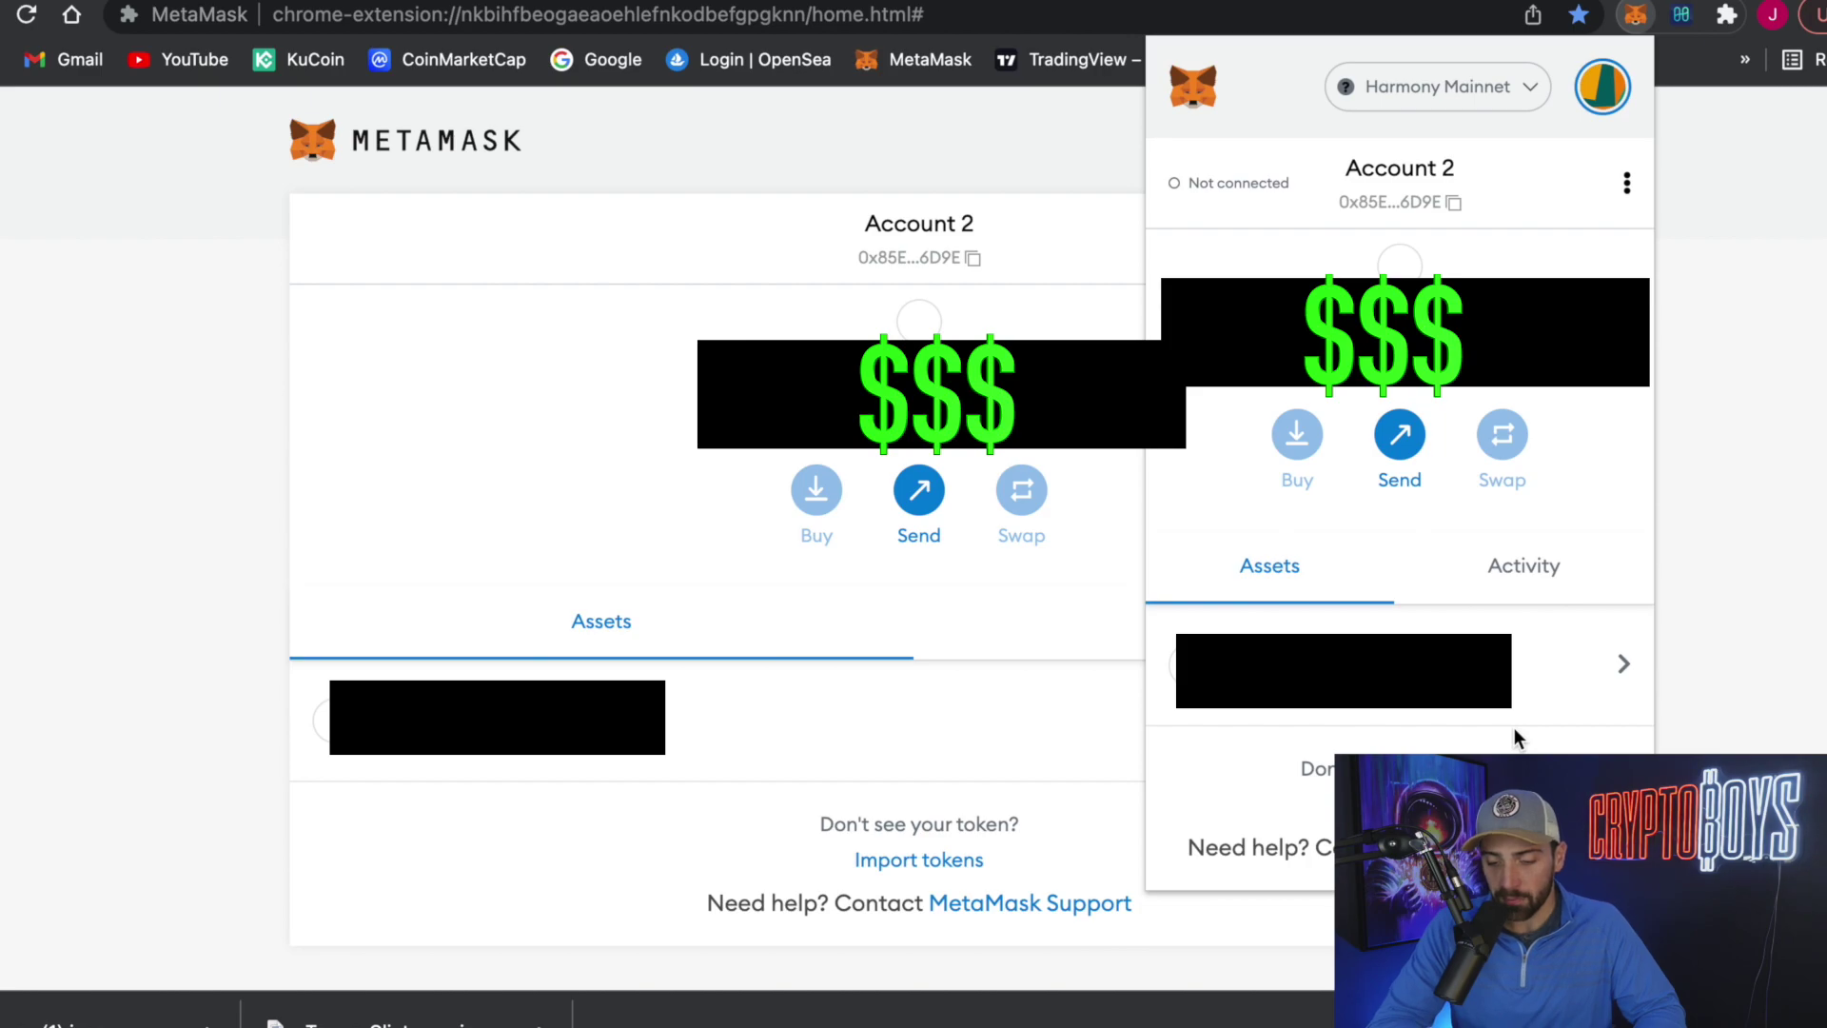